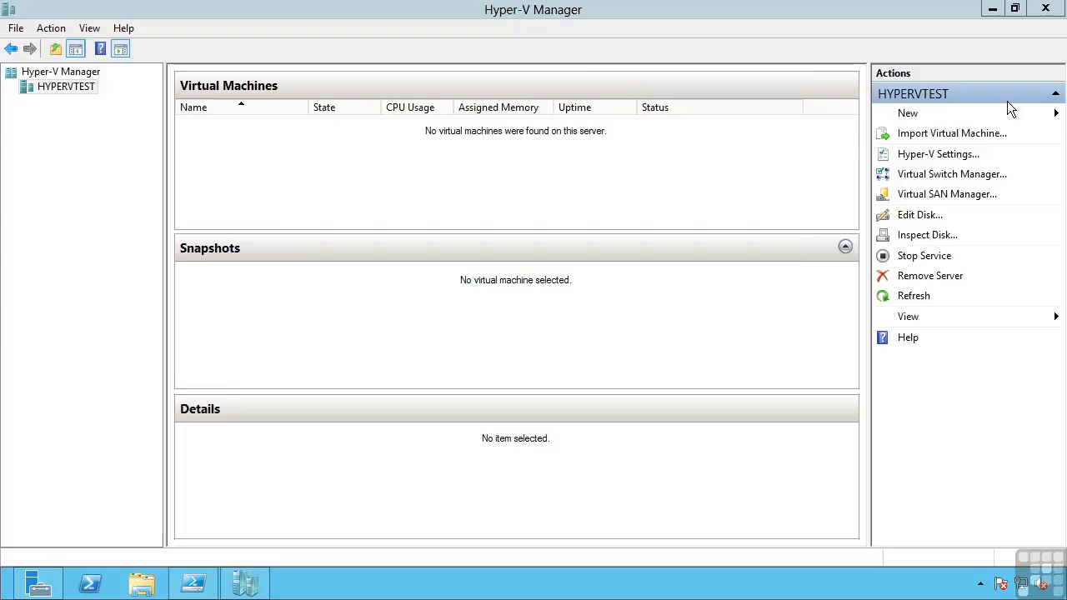
# - Start creating a new virtual machine on HYPERVTEST and name it TestVM22
pyautogui.click(912, 110)
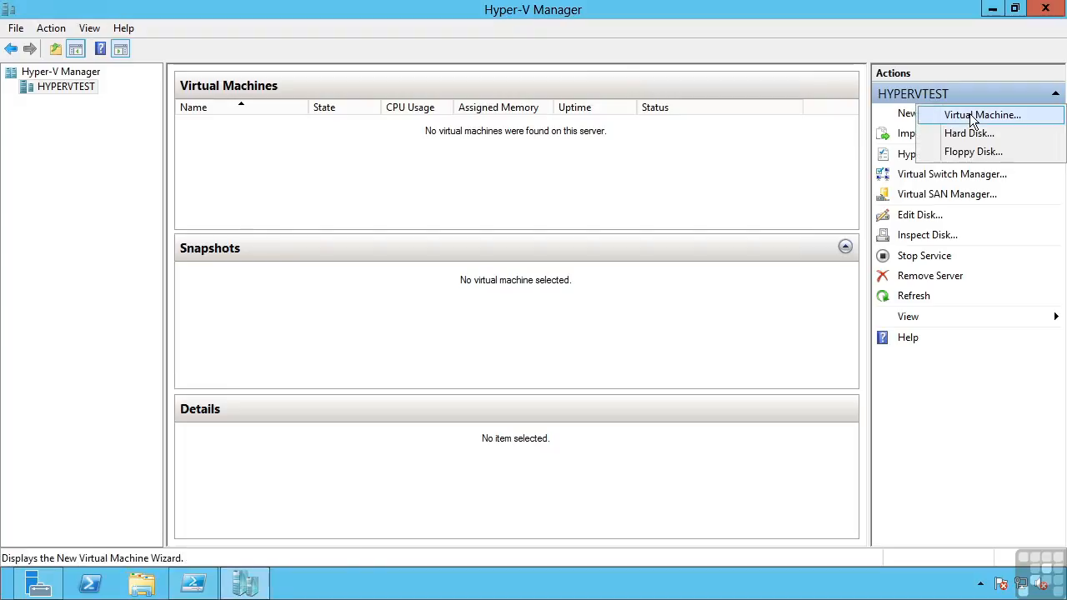
pyautogui.click(973, 116)
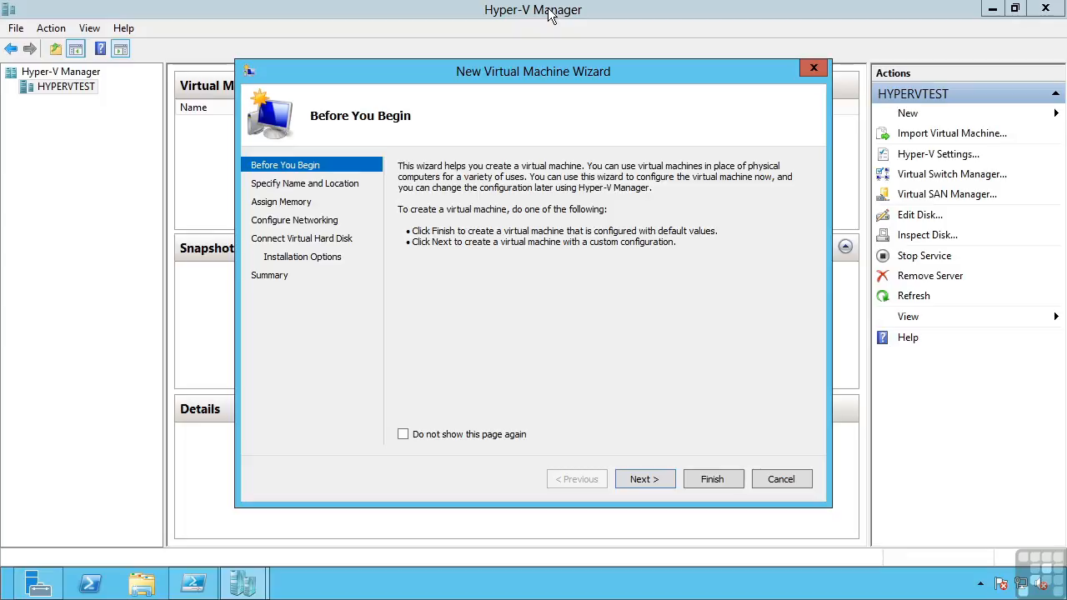
pyautogui.click(655, 477)
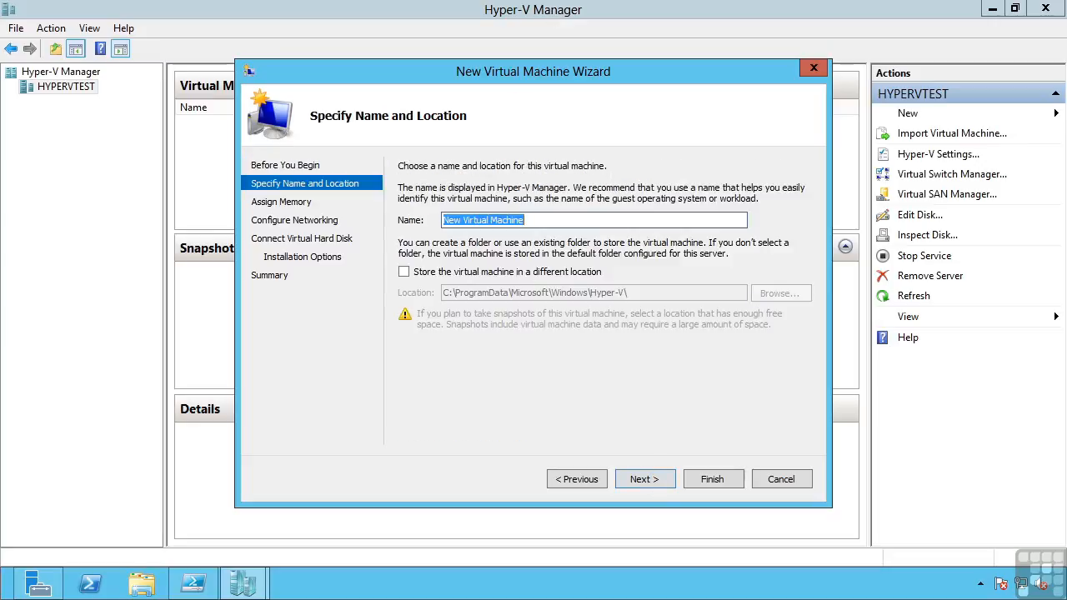
pyautogui.write('TestVM22')
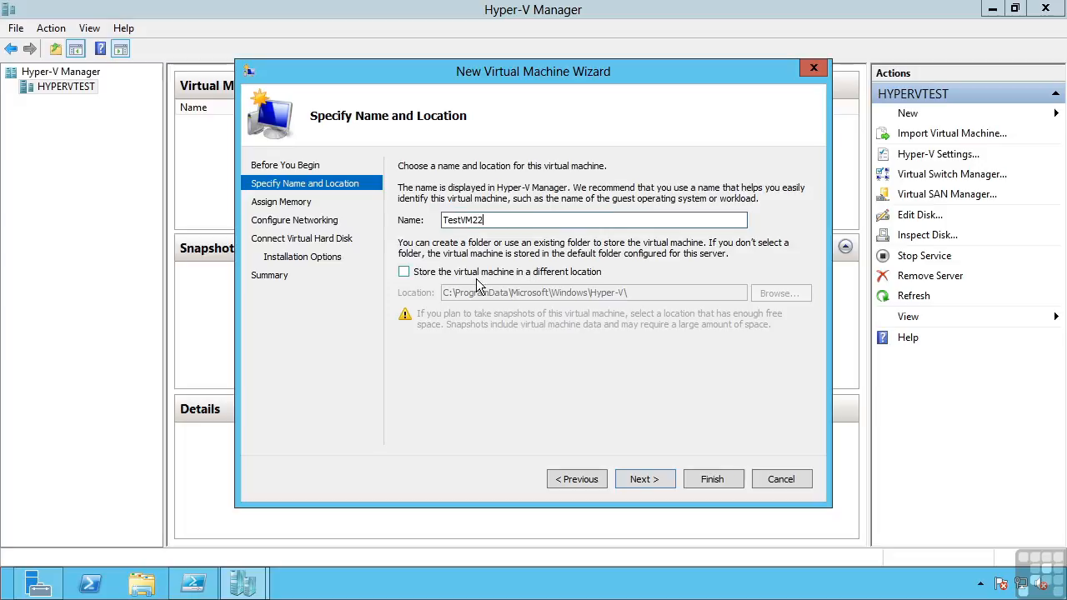
# - Store the virtual machine in a different location, choosing the E:\Virtuals folder
pyautogui.click(522, 273)
pyautogui.click(779, 293)
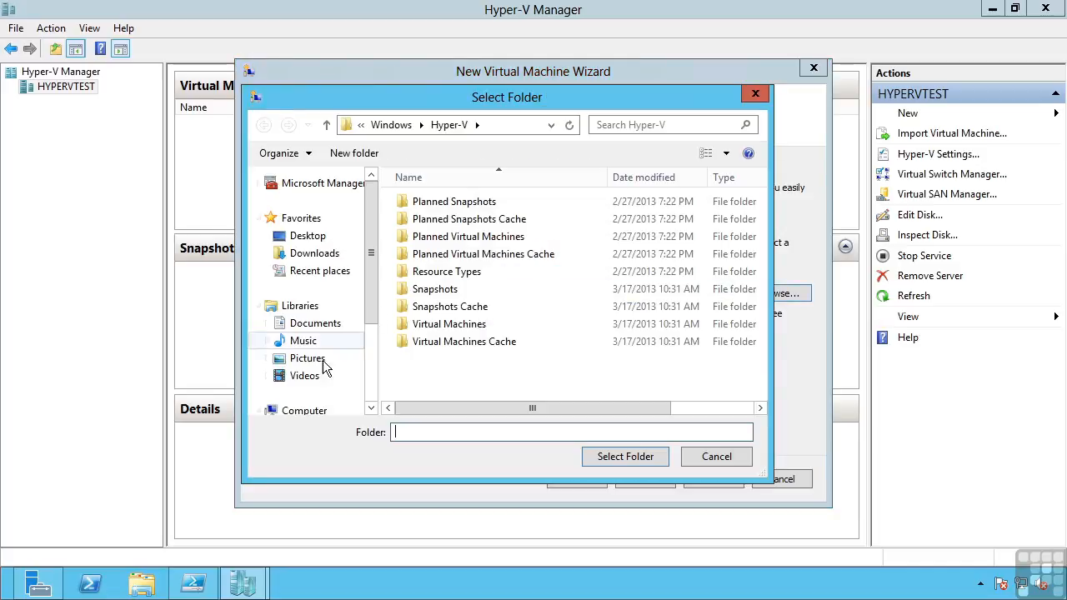
pyautogui.scroll(-3, 372, 360)
pyautogui.click(307, 316)
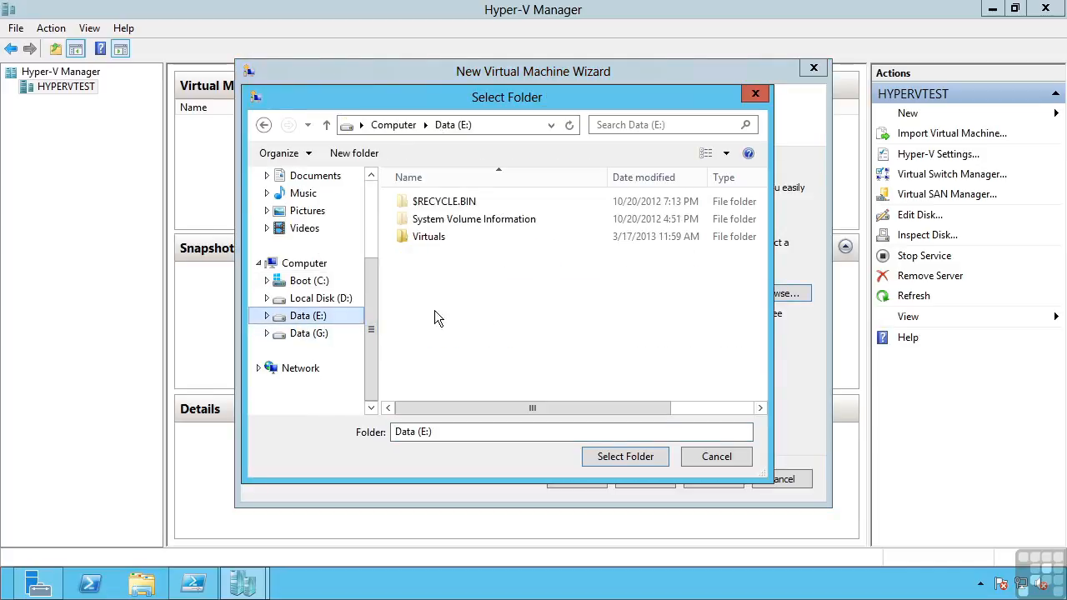
pyautogui.doubleClick(429, 238)
pyautogui.click(627, 457)
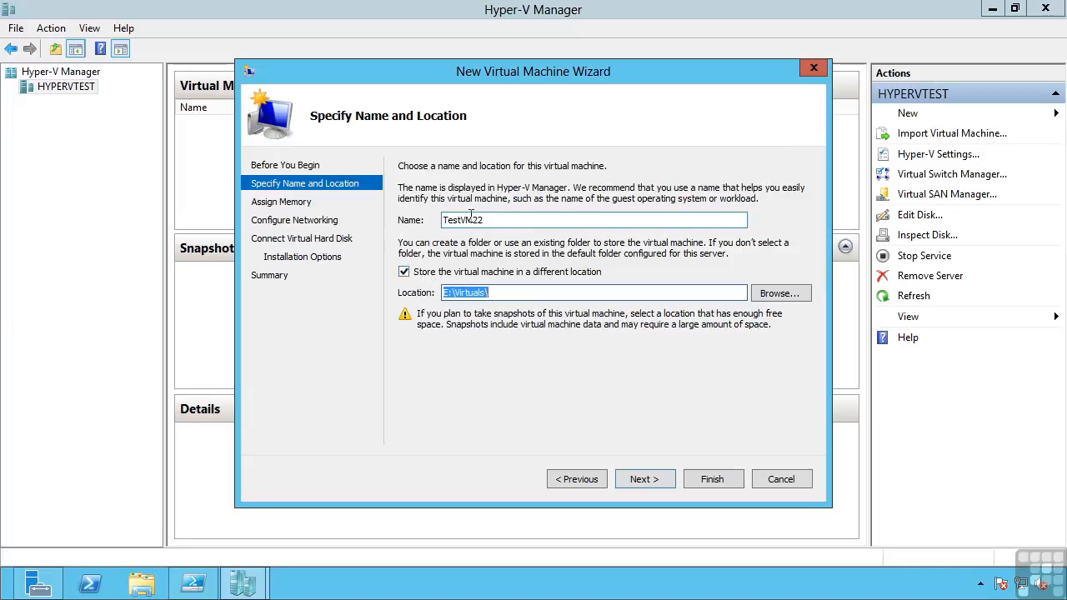
pyautogui.click(645, 480)
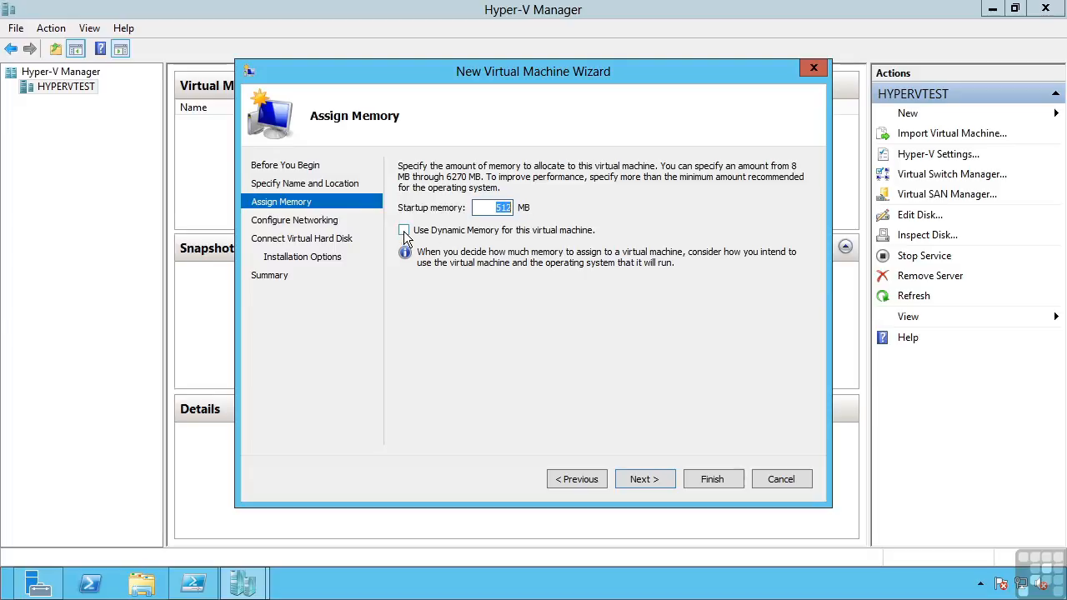
# - Connect the virtual machine's network adapter to External Switch, accepting the default memory and new virtual hard disk settings
pyautogui.click(655, 479)
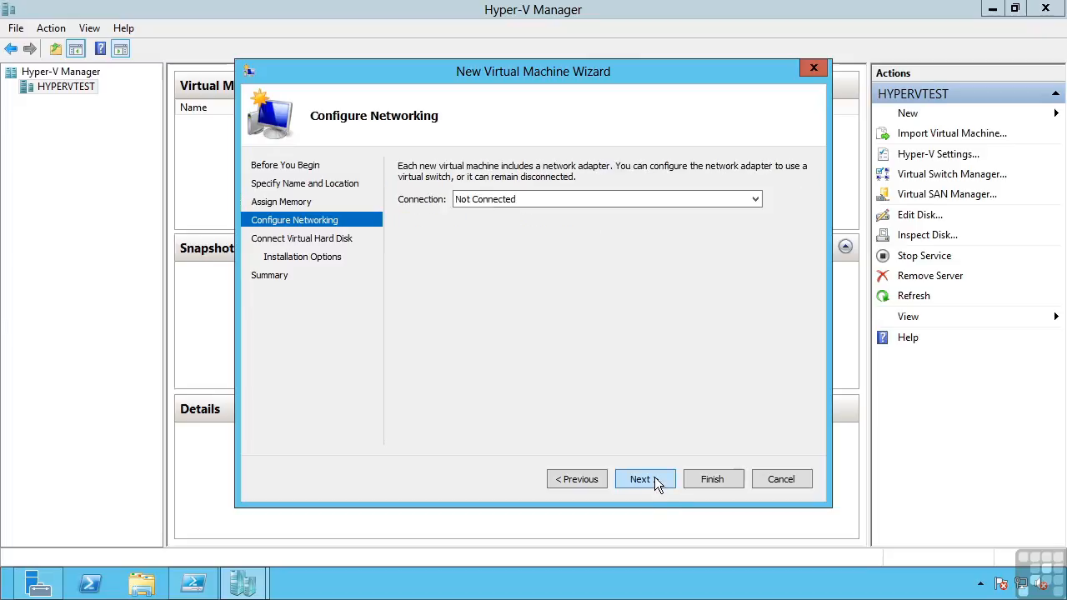
pyautogui.click(597, 197)
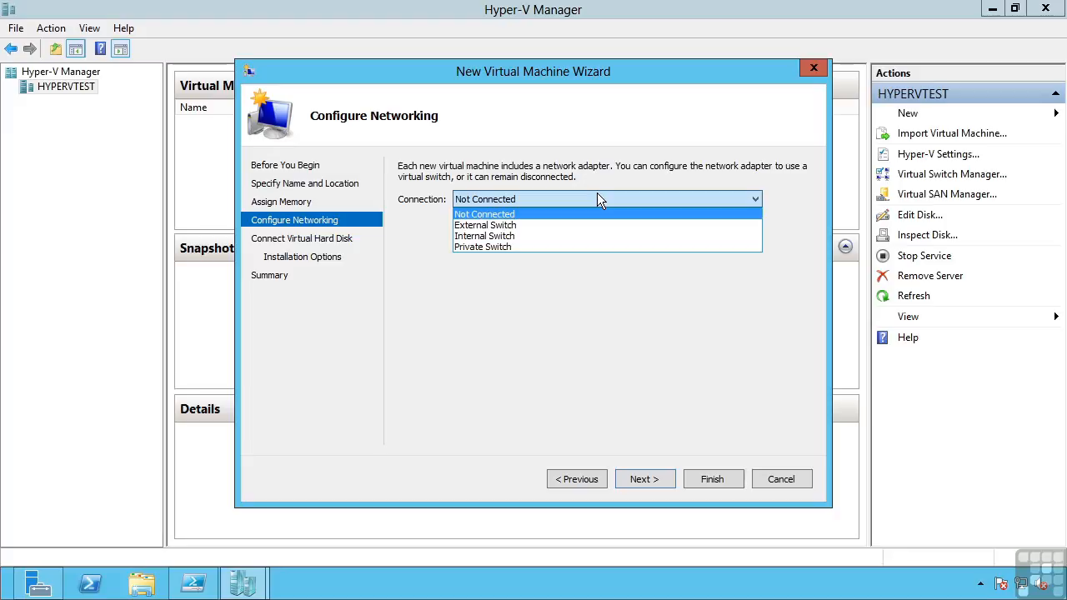
pyautogui.click(522, 226)
pyautogui.click(646, 480)
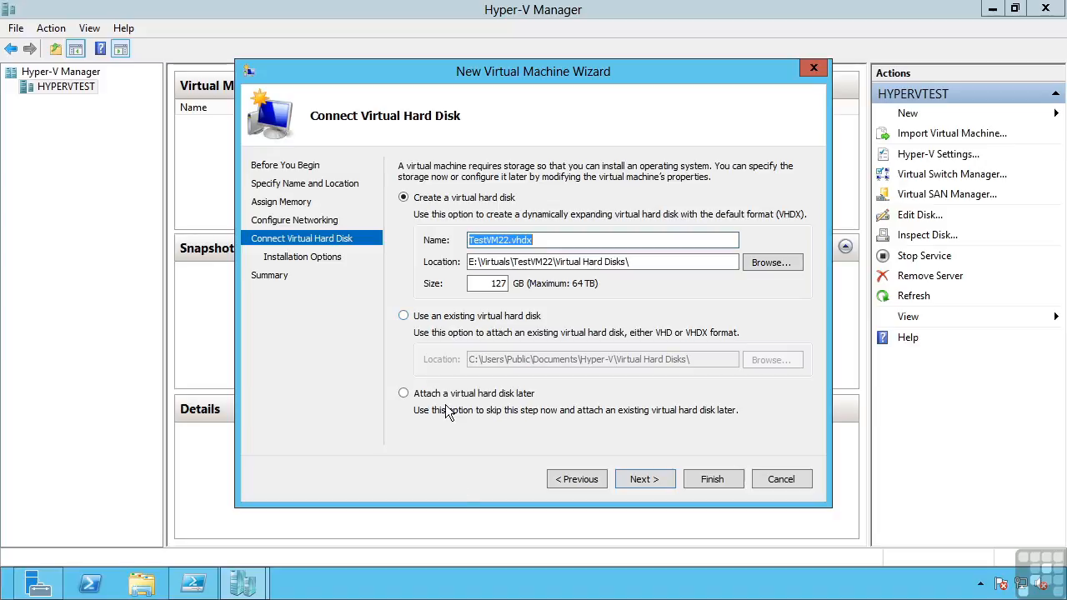
pyautogui.click(655, 475)
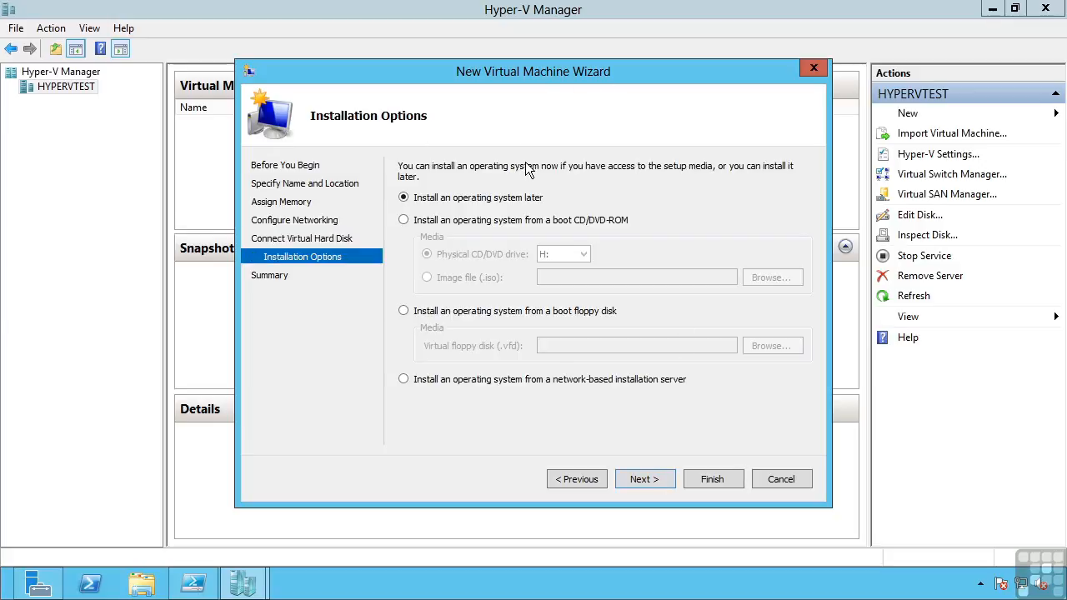
pyautogui.click(440, 222)
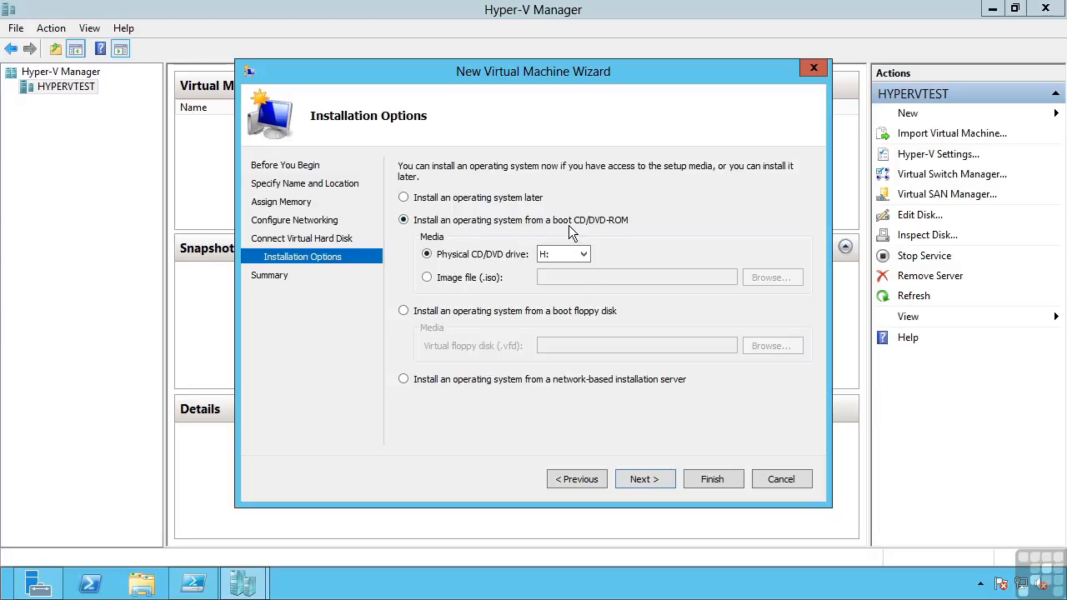
pyautogui.click(426, 279)
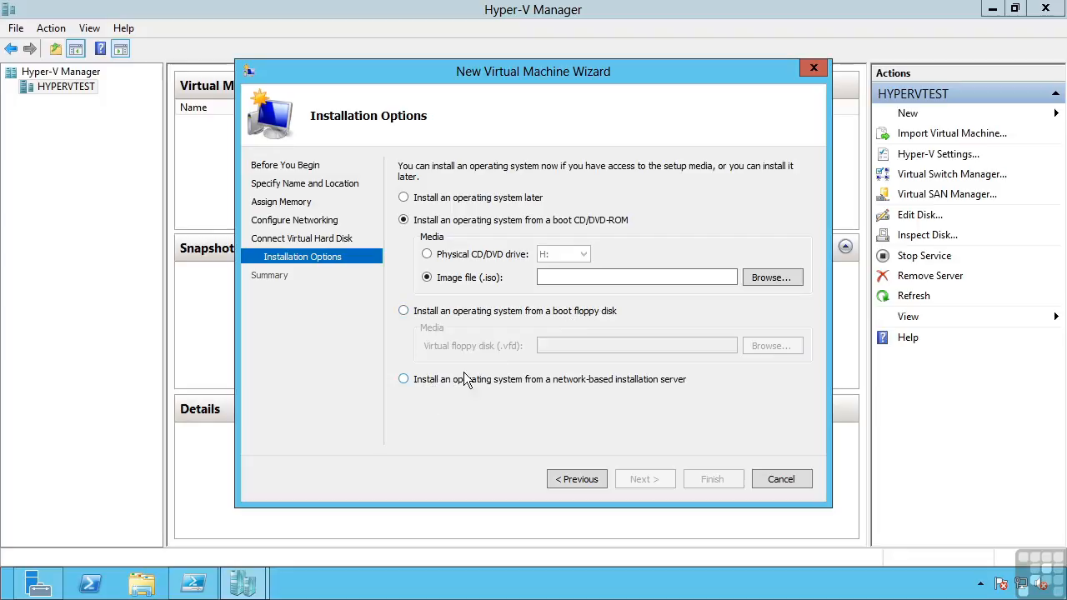
pyautogui.click(404, 382)
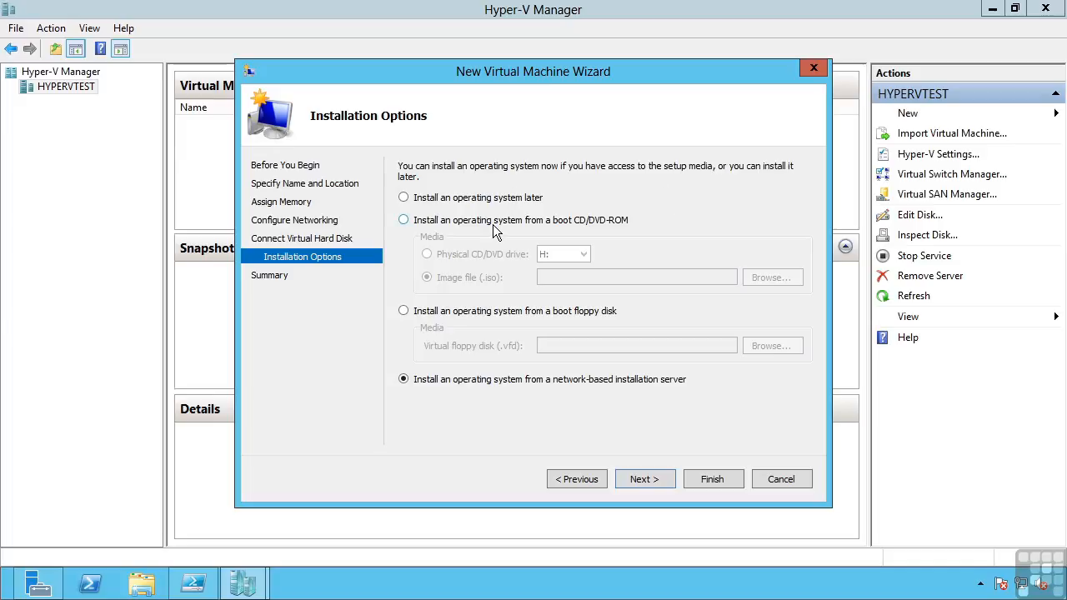
# - Choose to install an operating system later and finish creating the virtual machine
pyautogui.click(468, 200)
pyautogui.click(645, 480)
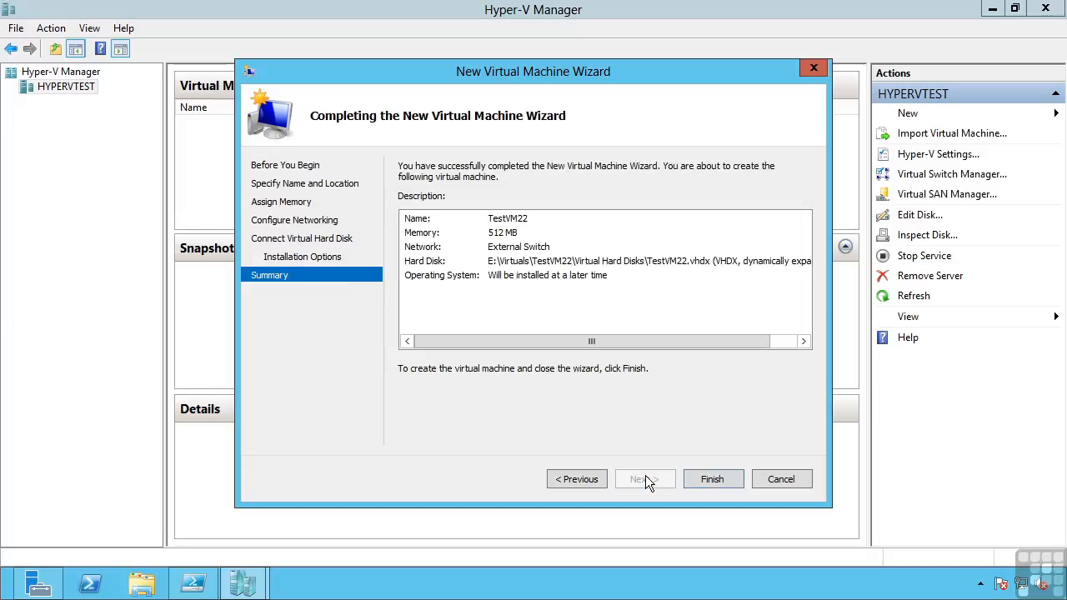
pyautogui.click(713, 480)
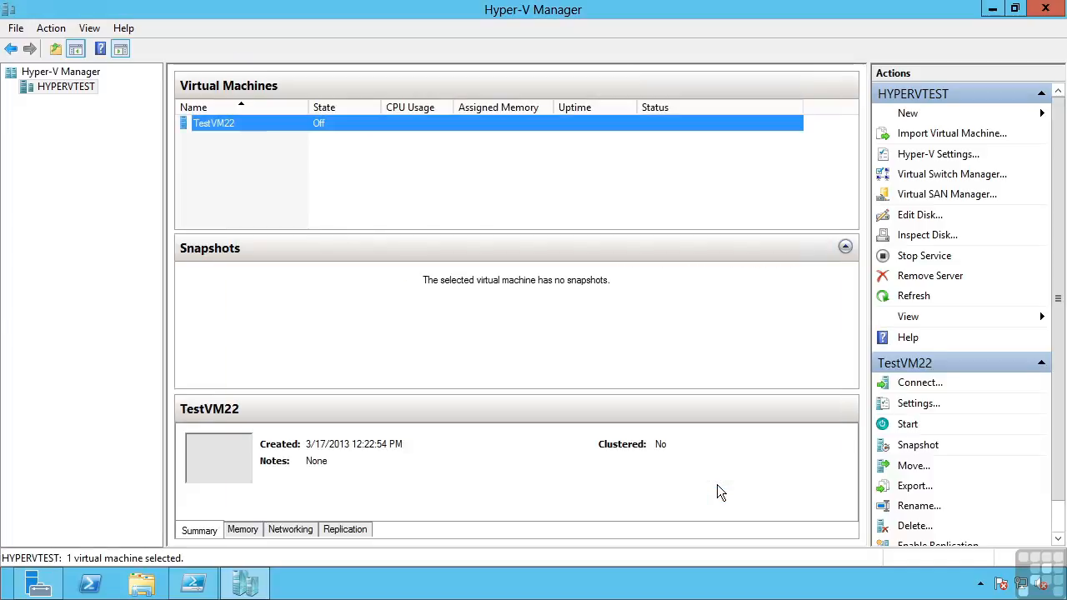
# - Switch to PowerShell ISE and run the New-VM line creating TestVM10 with newdyn.vhdx, 512MB startup memory and the Internal Switch
pyautogui.click(195, 587)
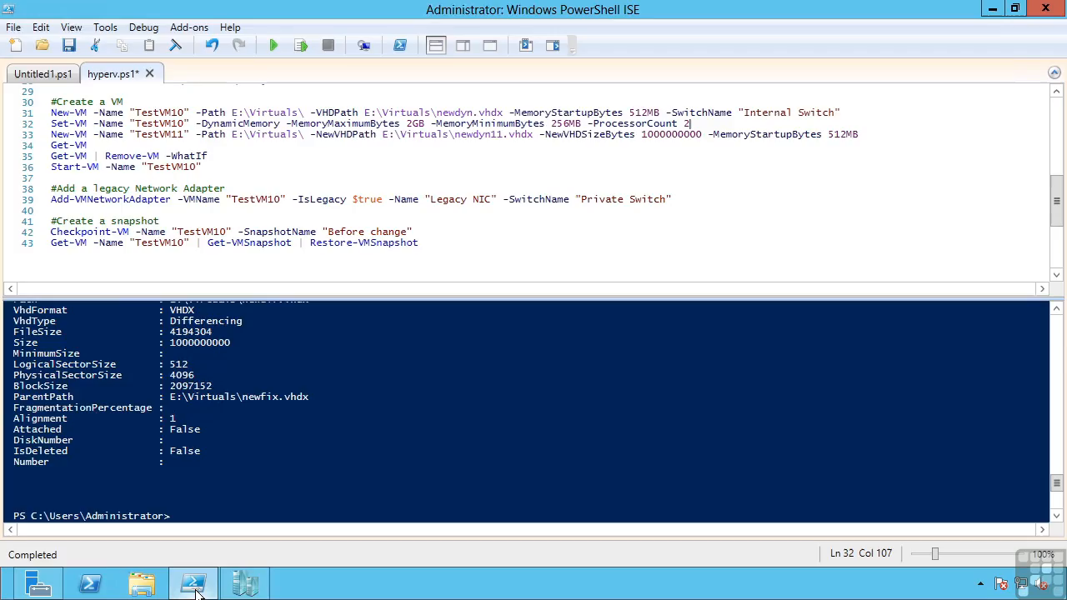
pyautogui.click(73, 114)
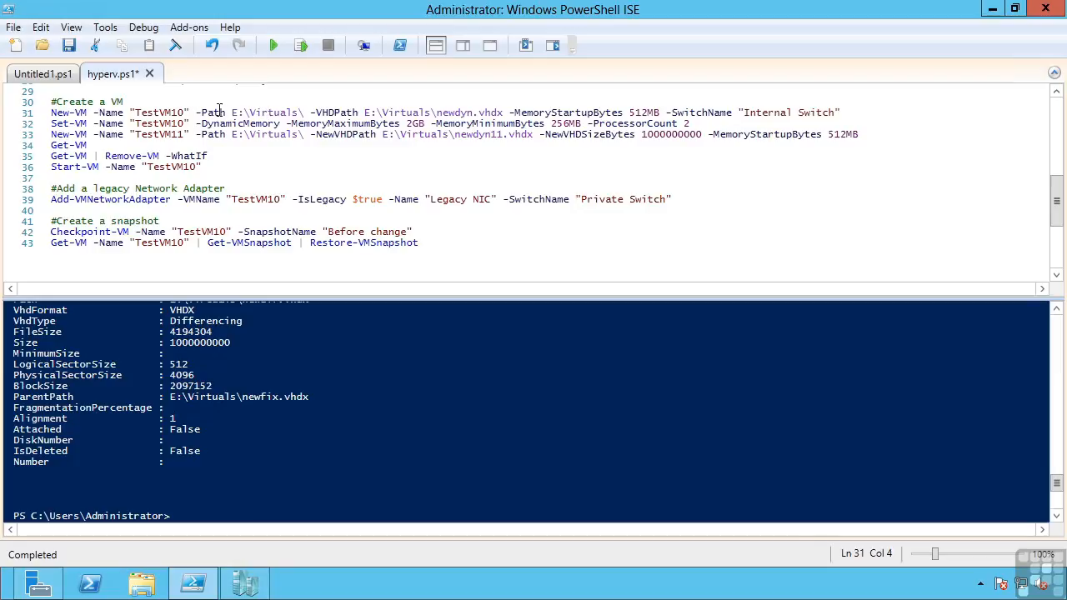
pyautogui.moveTo(206, 103); pyautogui.dragTo(666, 112)
pyautogui.click(688, 112)
pyautogui.press('Left')
pyautogui.press('Left')
pyautogui.press('Left')
pyautogui.press('Left')
pyautogui.hotkey('shift', 'Up')
pyautogui.keyDown('shift'); pyautogui.click(842, 113); pyautogui.keyUp('shift')
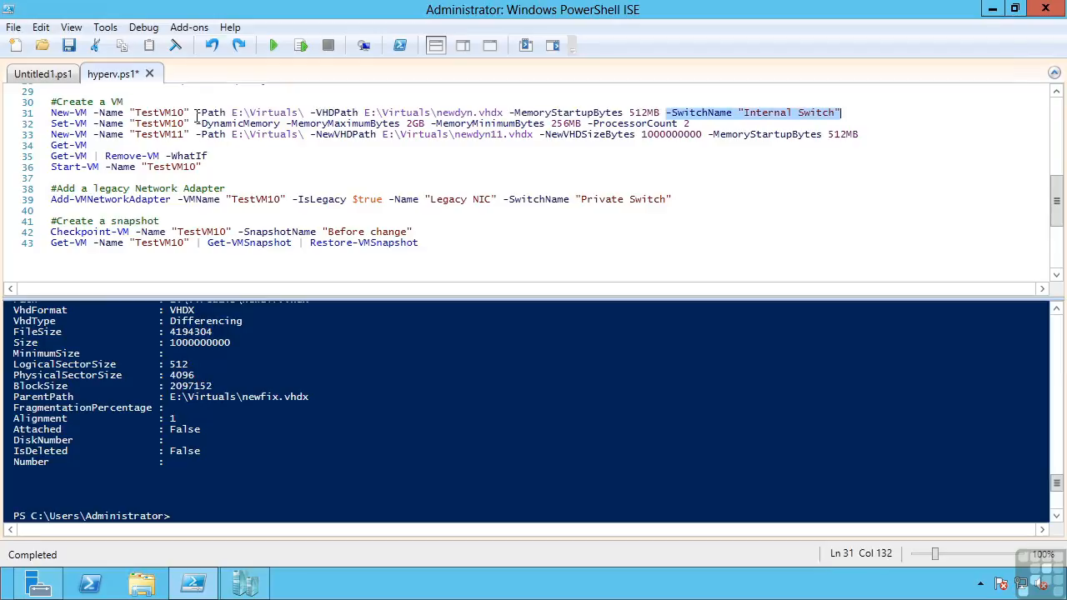
pyautogui.click(196, 112)
pyautogui.click(301, 45)
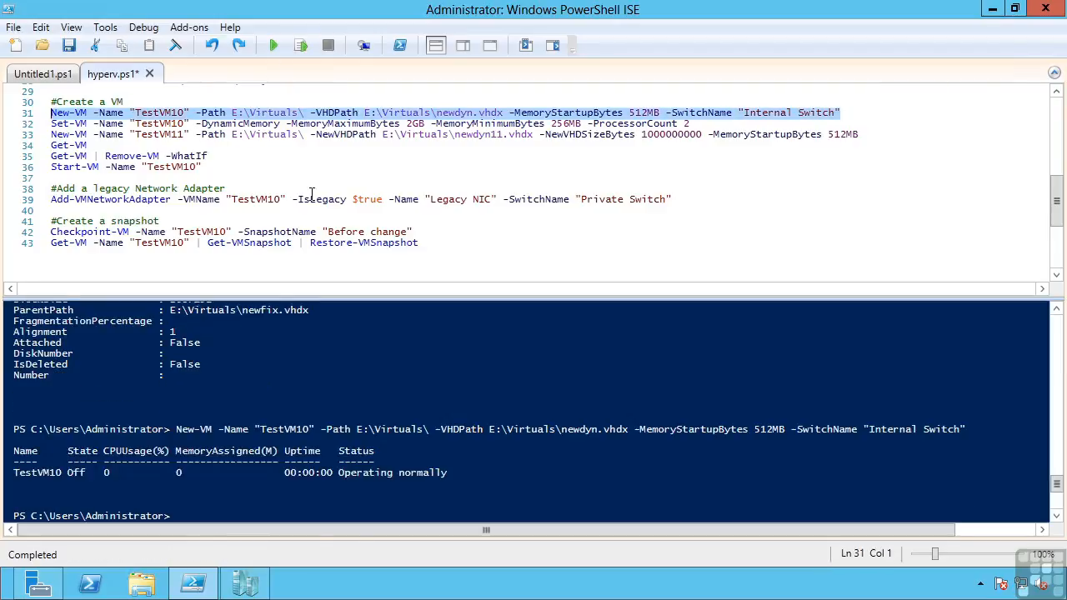
# - Switch to Hyper-V Manager and select TestVM10 in the virtual machine list
pyautogui.click(244, 587)
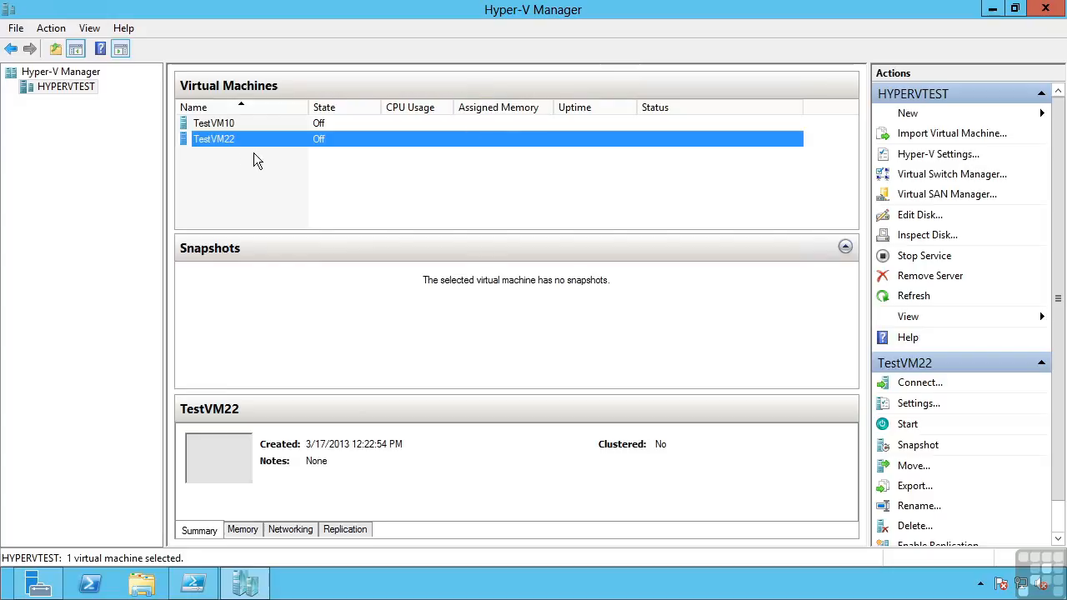
pyautogui.click(235, 126)
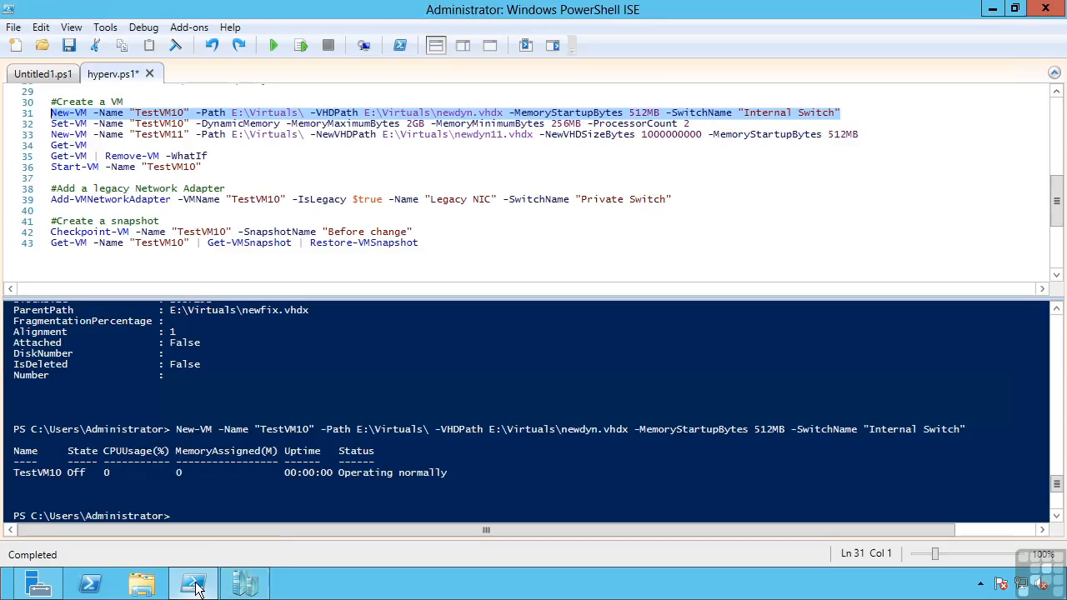
# - Switch to PowerShell ISE and run the Set-VM line giving TestVM10 dynamic memory of 256MB to 2GB and 2 processors
pyautogui.click(200, 586)
pyautogui.click(237, 122)
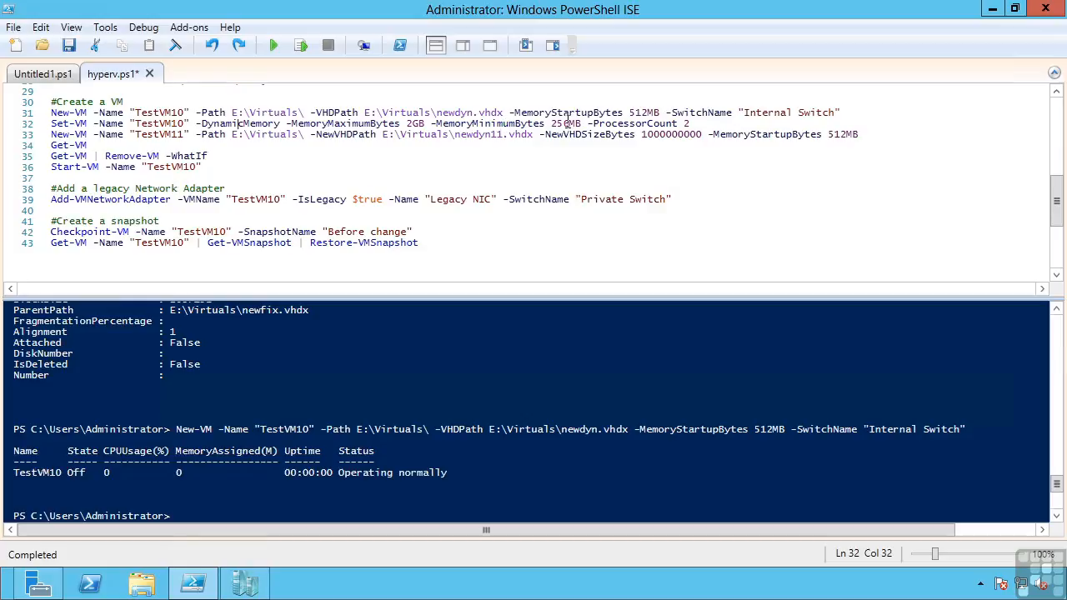
pyautogui.click(624, 123)
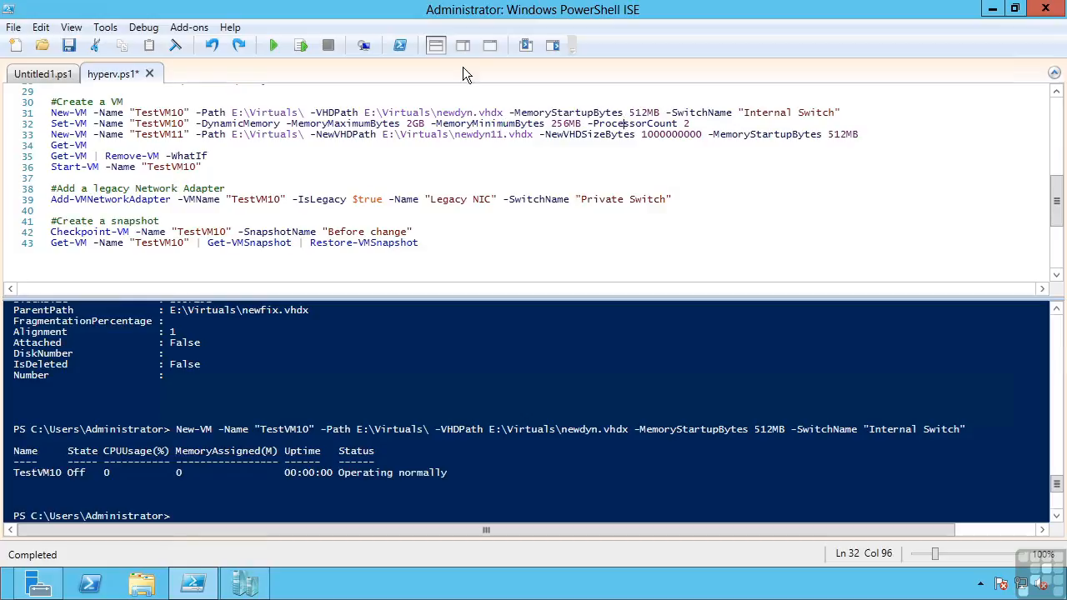
pyautogui.click(302, 45)
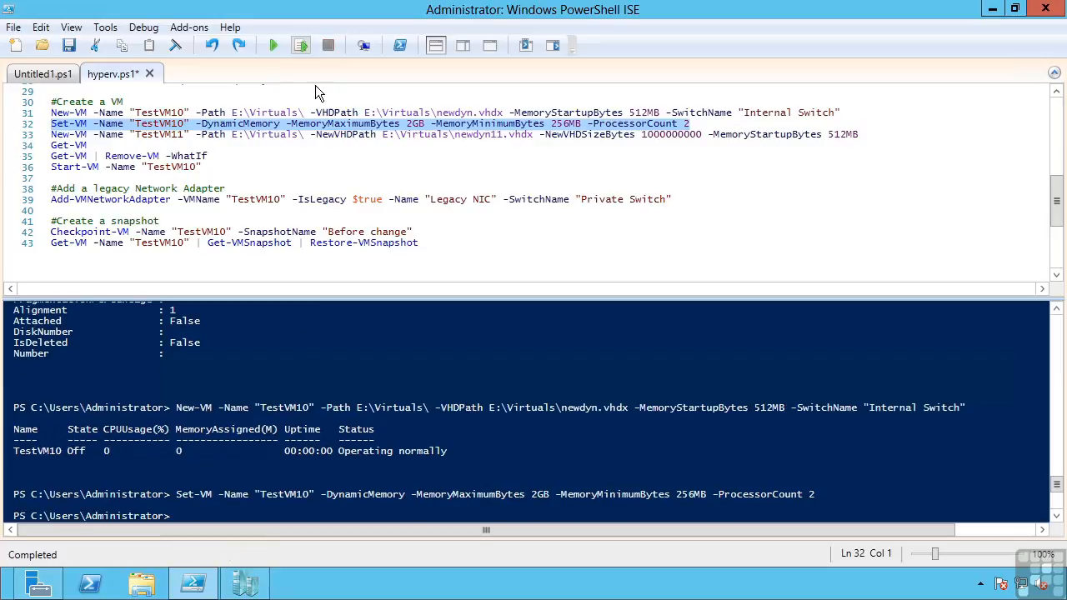
# - Switch to Hyper-V Manager and check TestVM10's memory and processor settings, then close them without saving
pyautogui.click(245, 583)
pyautogui.rightClick(250, 124)
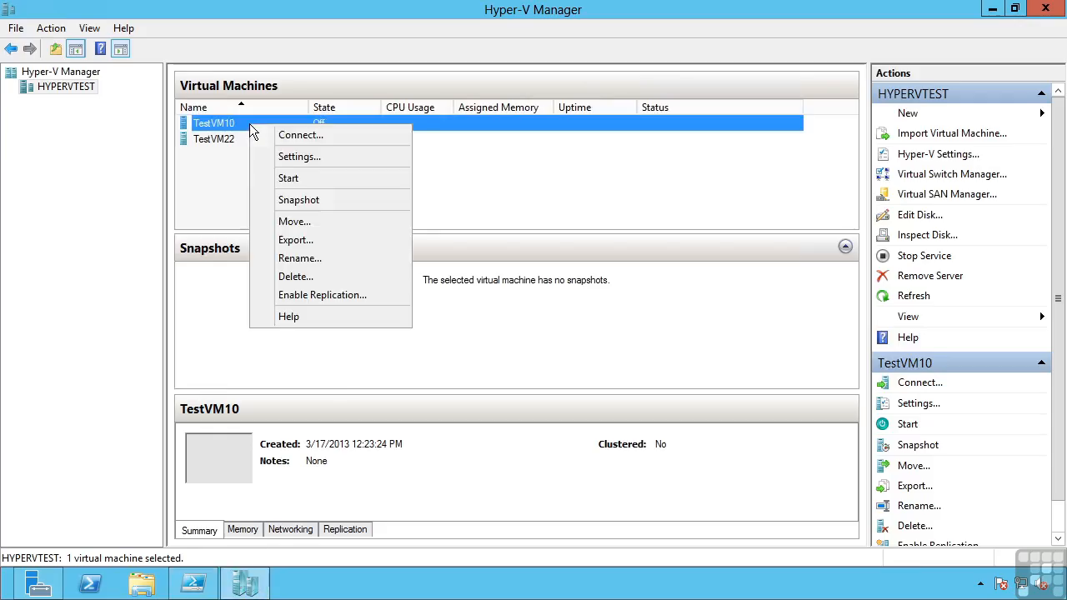
pyautogui.click(288, 154)
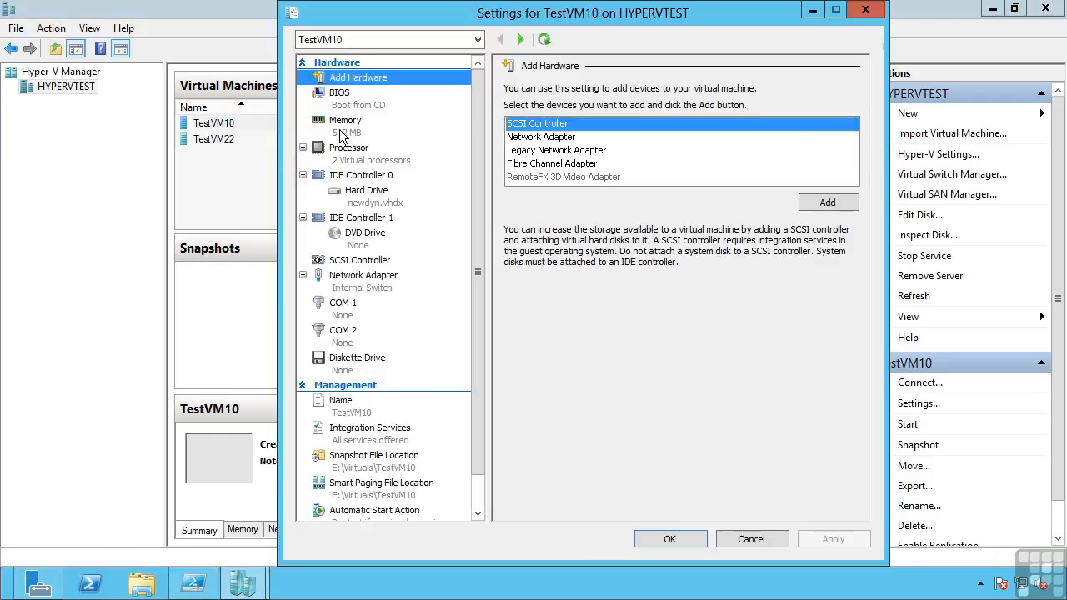
pyautogui.click(342, 133)
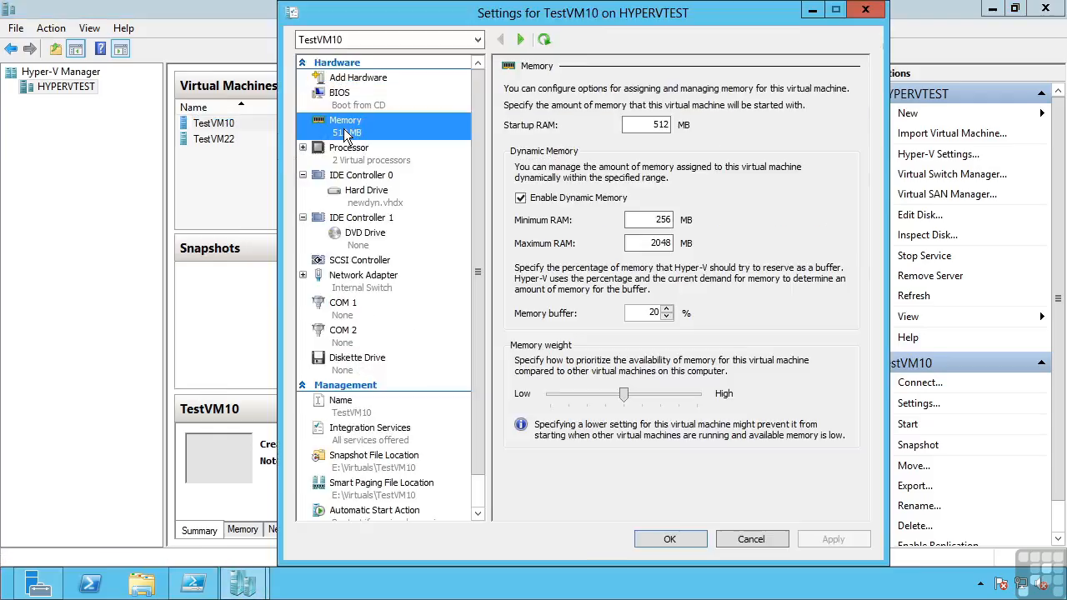
pyautogui.doubleClick(649, 123)
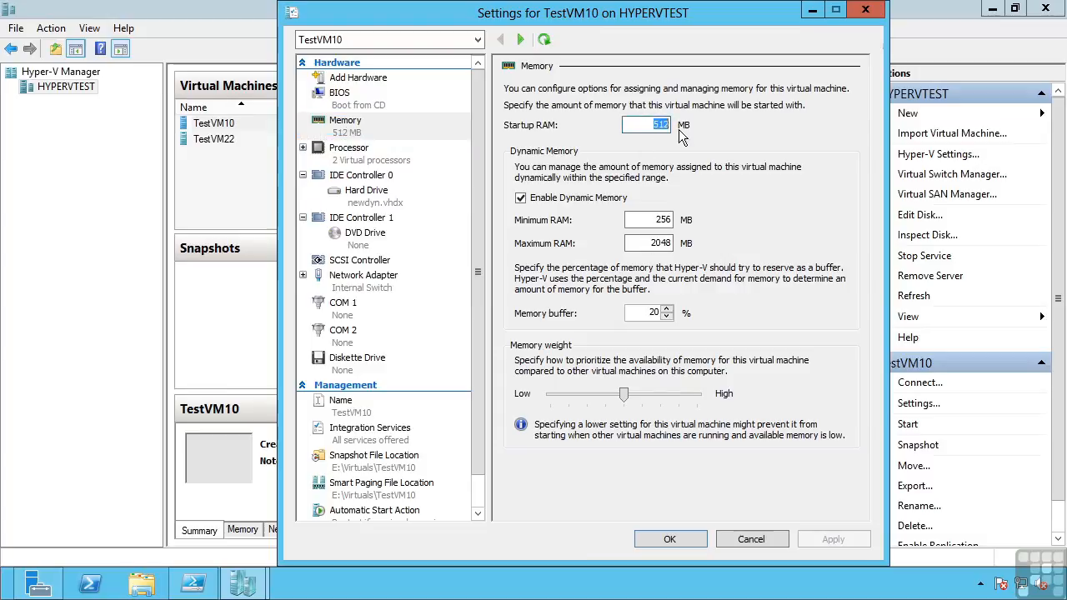
pyautogui.doubleClick(655, 243)
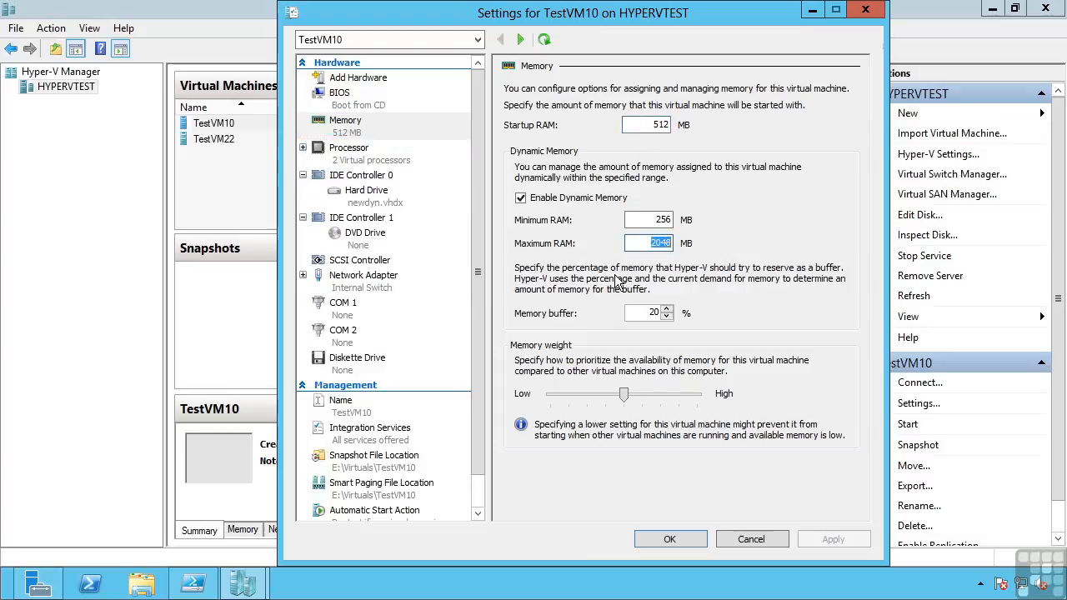
pyautogui.click(366, 158)
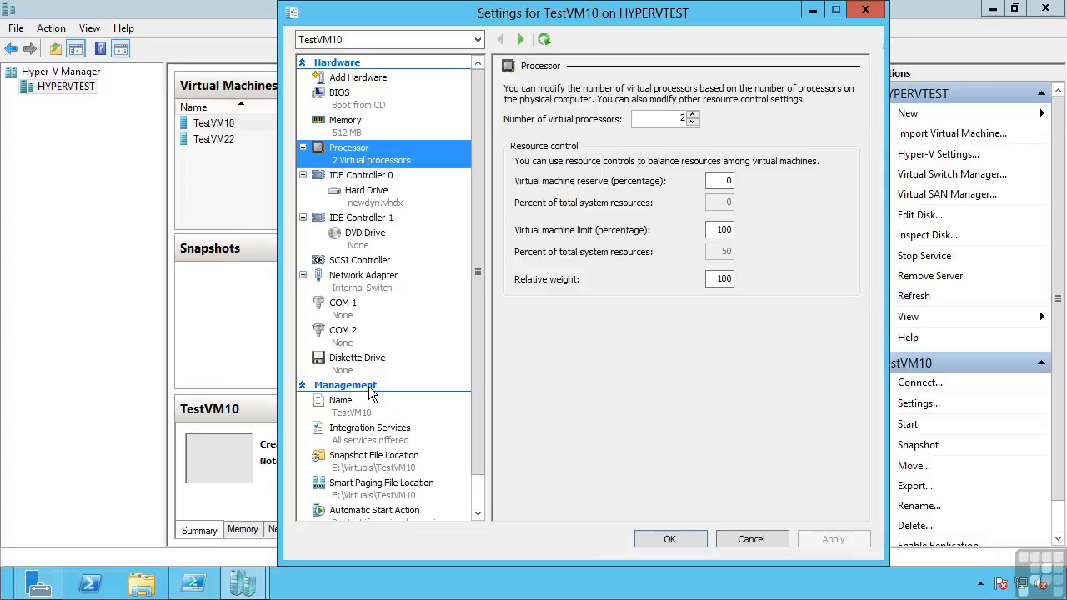
pyautogui.click(750, 539)
pyautogui.click(204, 588)
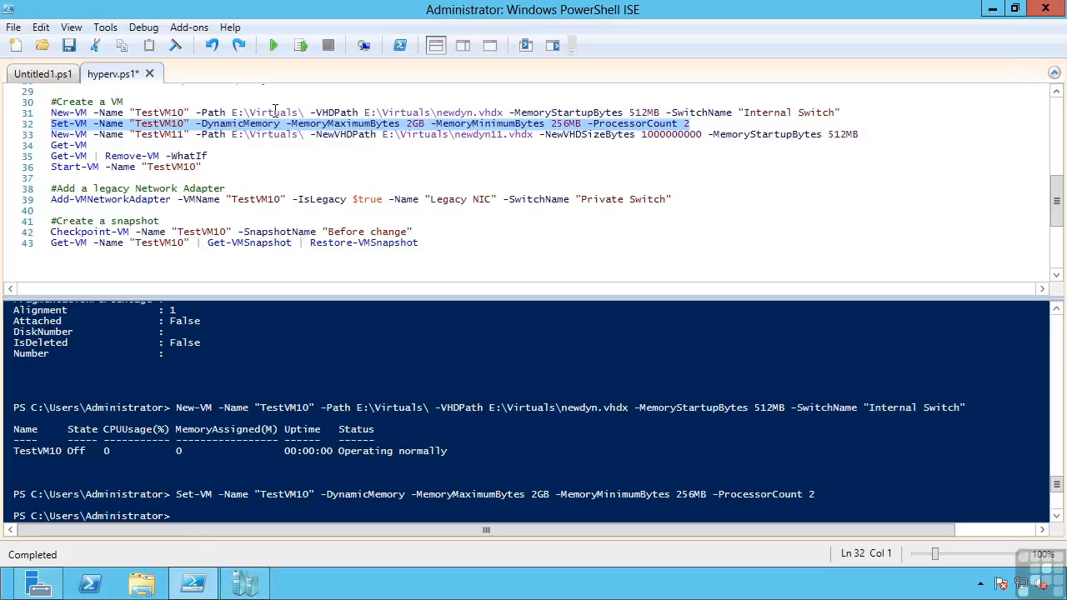
pyautogui.moveTo(323, 112); pyautogui.dragTo(364, 113)
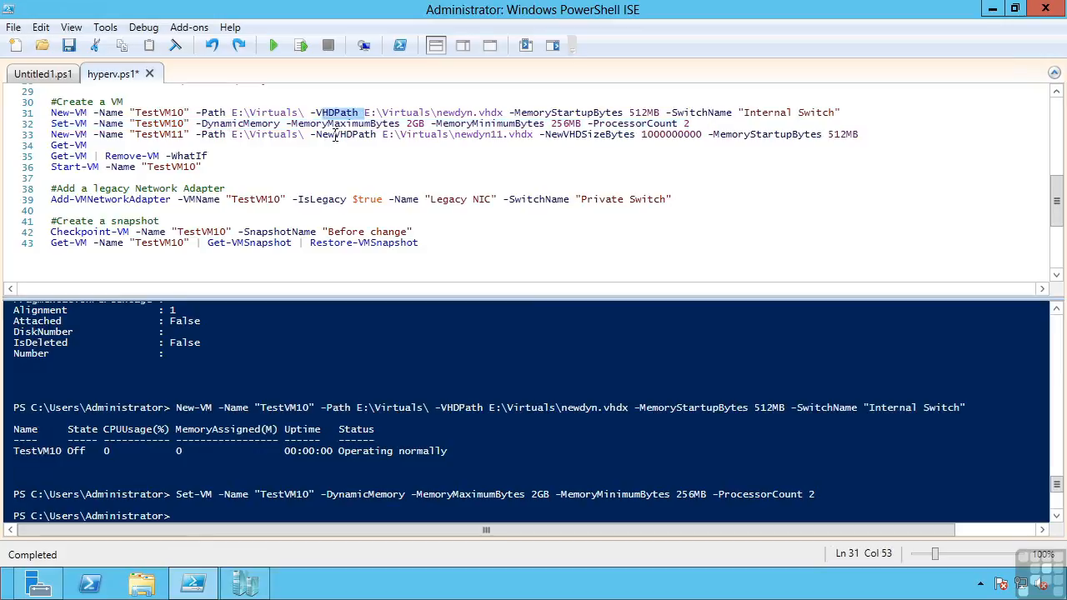
pyautogui.click(335, 134)
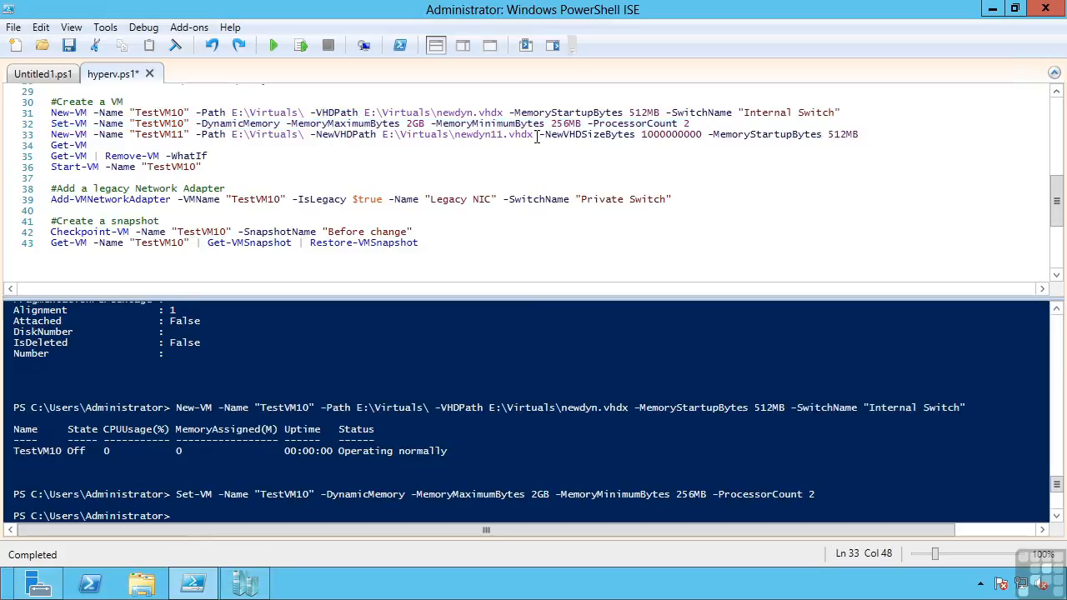
pyautogui.click(581, 136)
pyautogui.click(303, 44)
# - Switch to File Explorer and inspect newdyn11.vhdx in E:\Virtuals and the Virtual Machines folder inside TestVM11
pyautogui.click(144, 587)
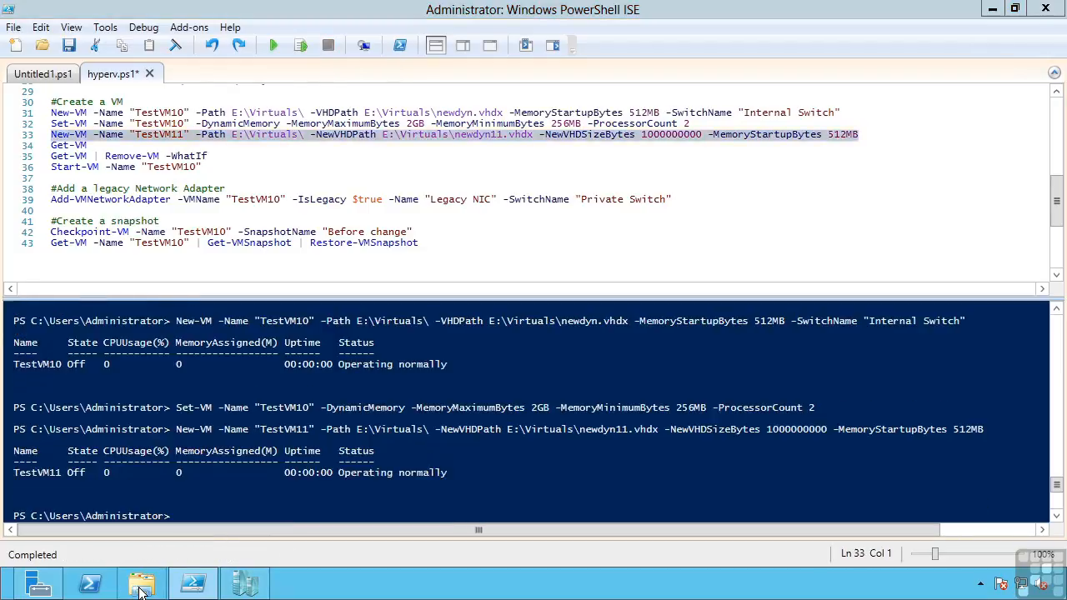
pyautogui.click(276, 382)
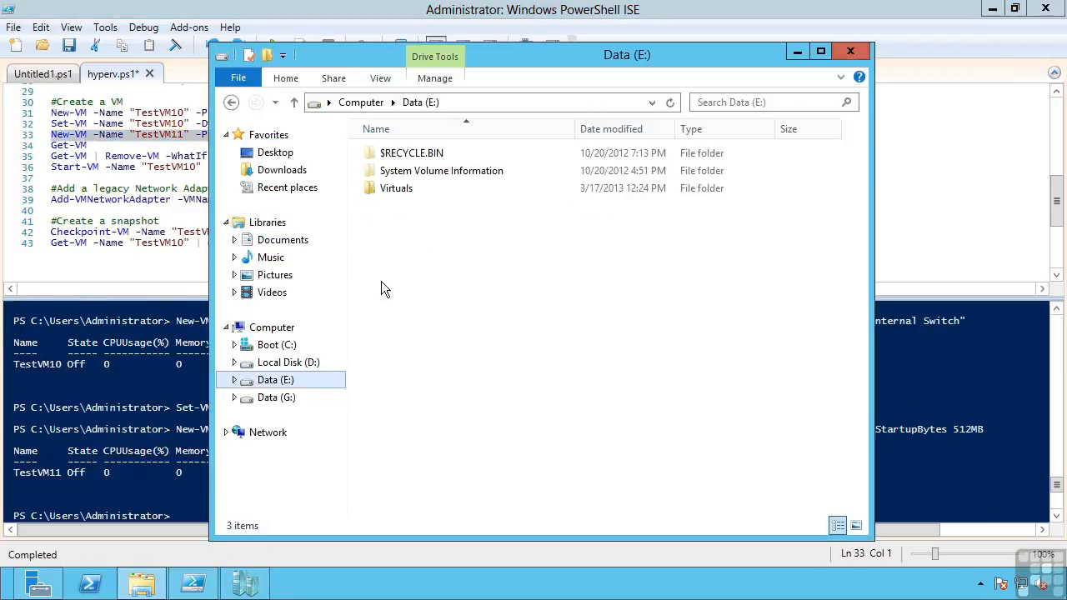
pyautogui.doubleClick(399, 188)
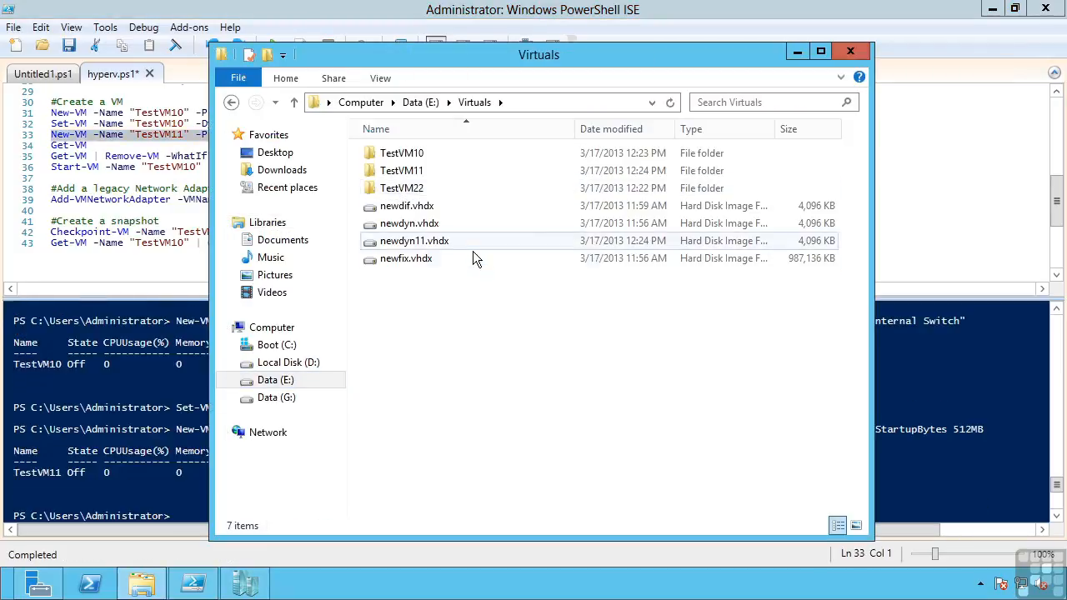
pyautogui.click(413, 244)
pyautogui.moveTo(535, 64); pyautogui.dragTo(581, 102)
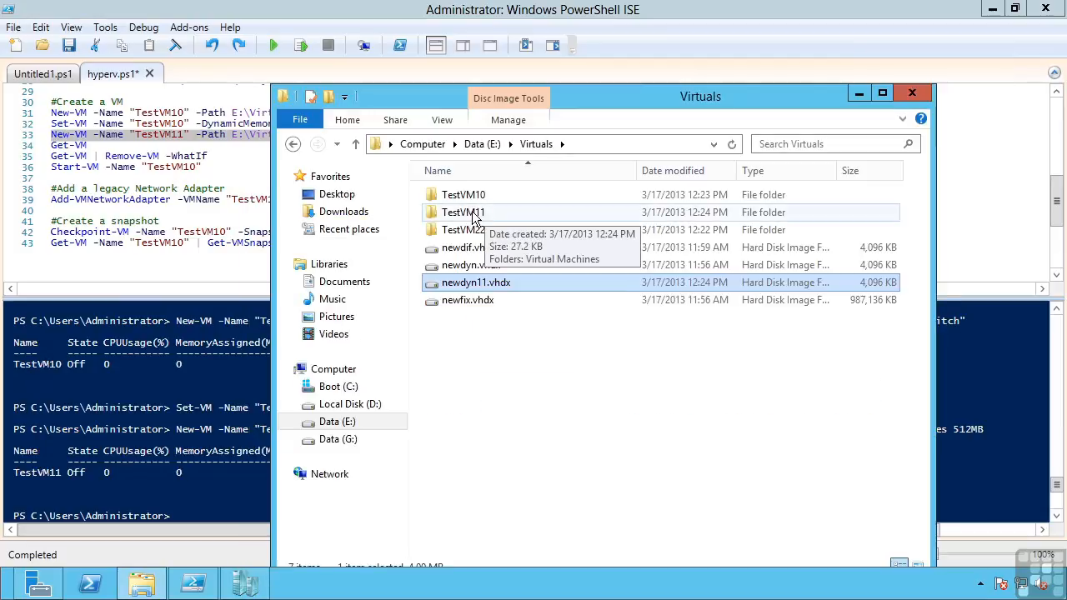
pyautogui.doubleClick(472, 214)
pyautogui.doubleClick(496, 197)
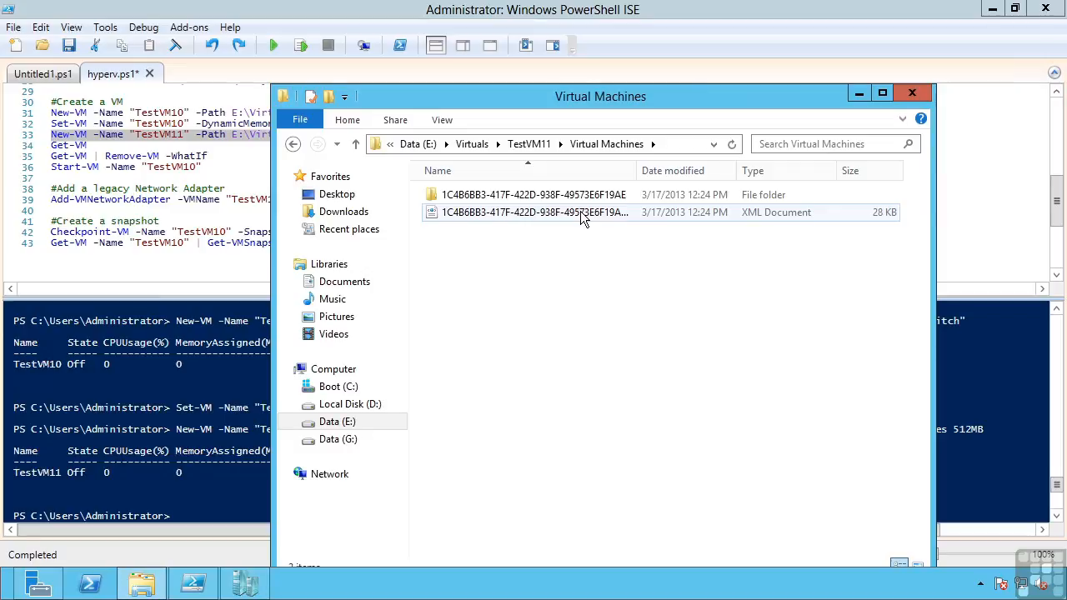
# - Switch to Hyper-V Manager and view the actions available for TestVM11, then close the File Explorer window
pyautogui.click(245, 584)
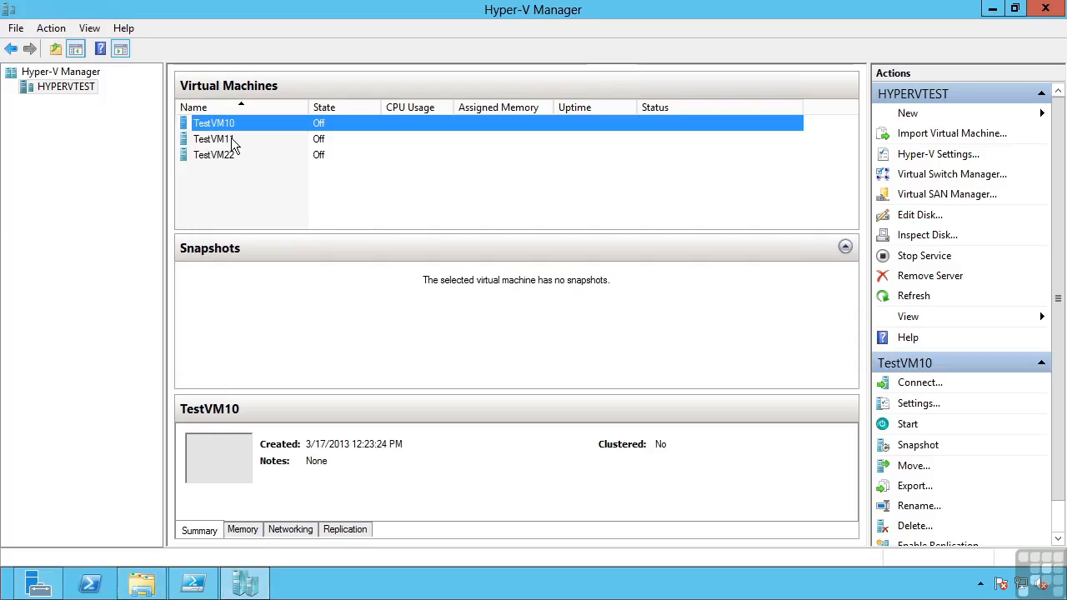
pyautogui.rightClick(232, 139)
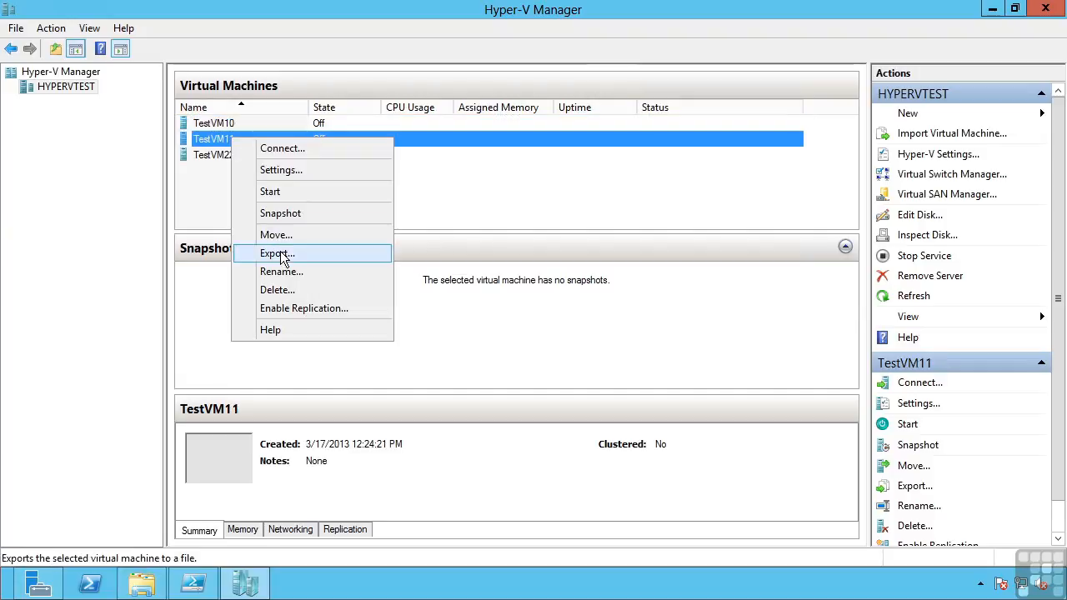
pyautogui.click(556, 207)
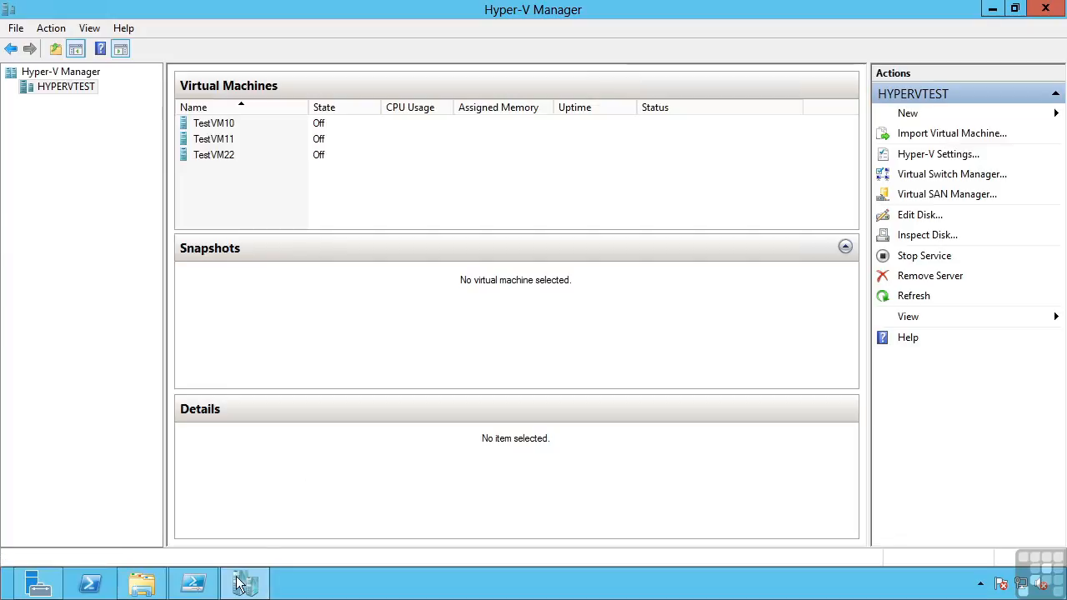
pyautogui.click(142, 584)
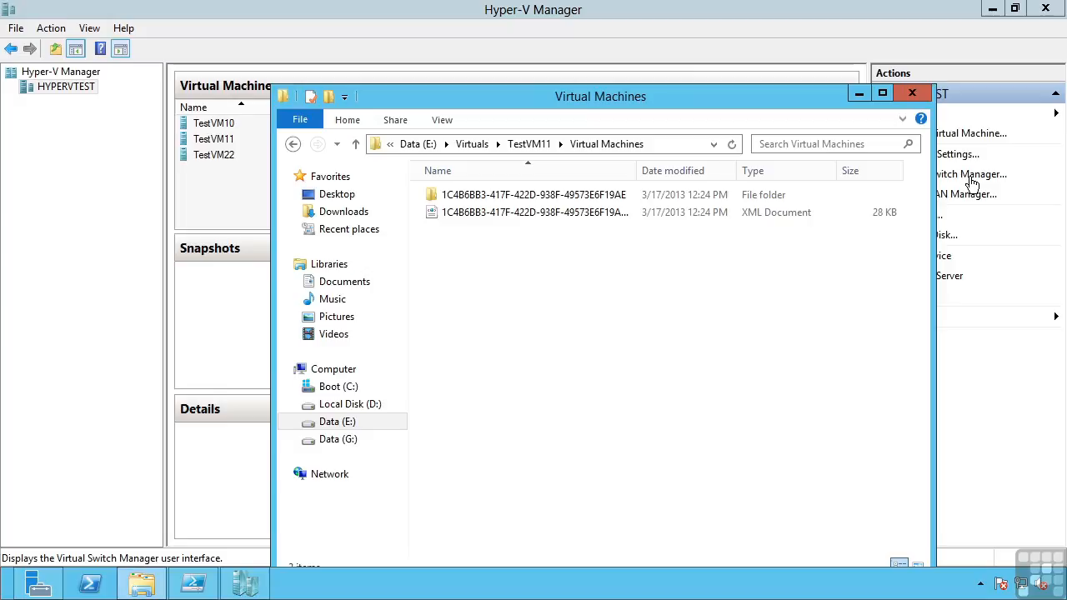
pyautogui.click(914, 93)
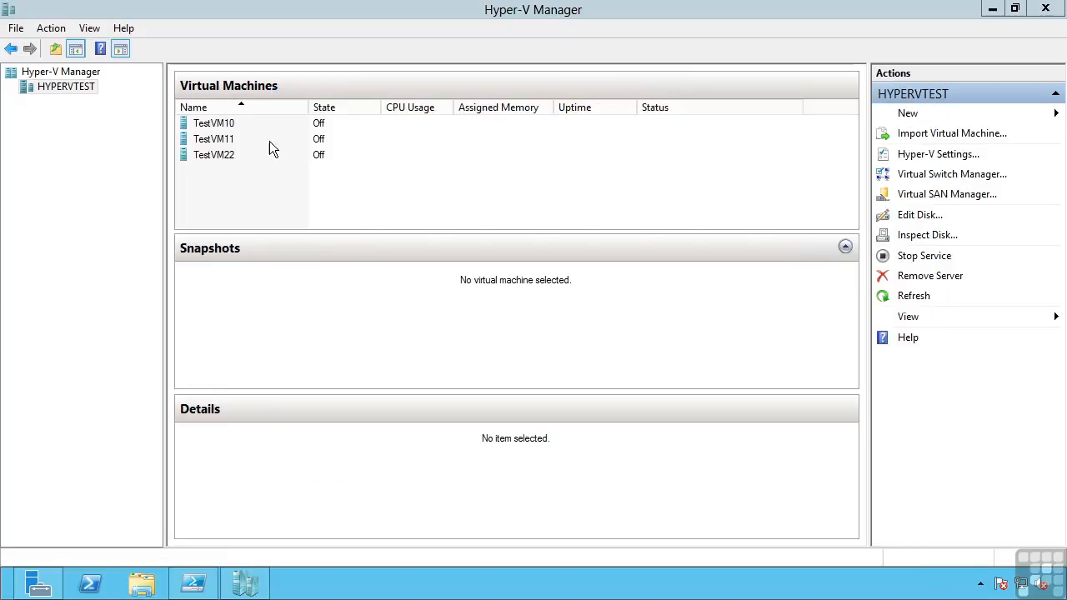
# - View the actions available for TestVM10 in the virtual machine list without running any
pyautogui.rightClick(228, 126)
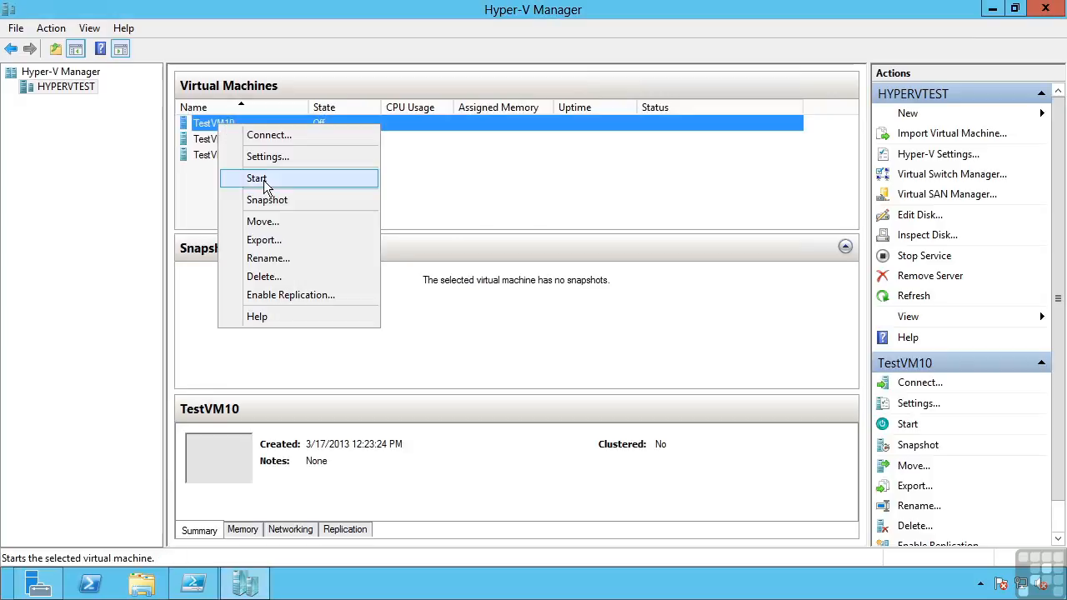
pyautogui.click(492, 191)
pyautogui.click(241, 122)
pyautogui.rightClick(241, 122)
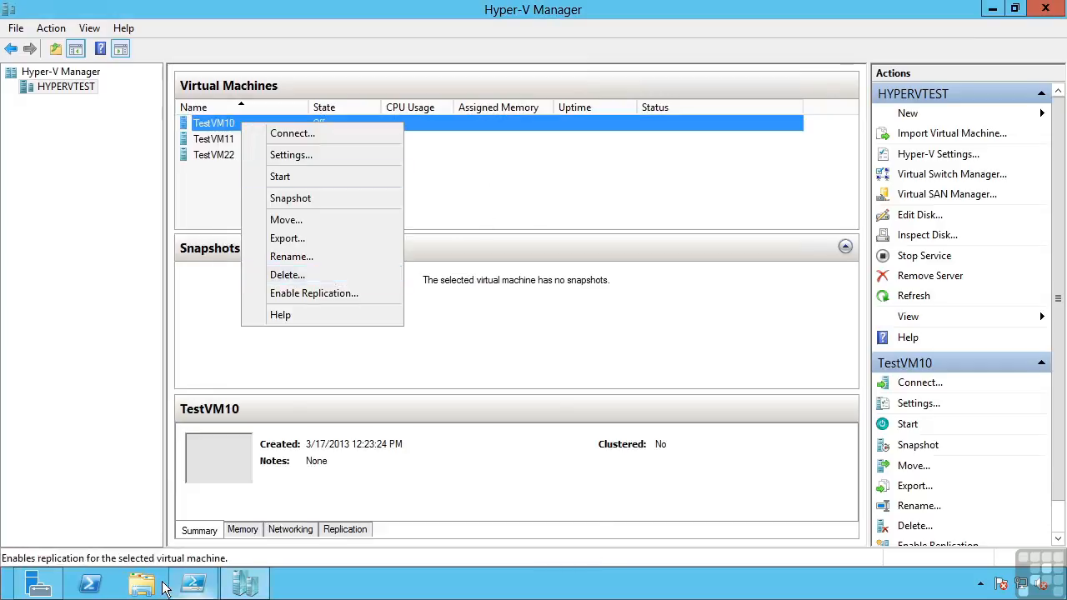
# - Switch to PowerShell ISE and run the Get-VM line, followed by the Get-VM | Remove-VM -WhatIf line
pyautogui.click(193, 584)
pyautogui.click(84, 145)
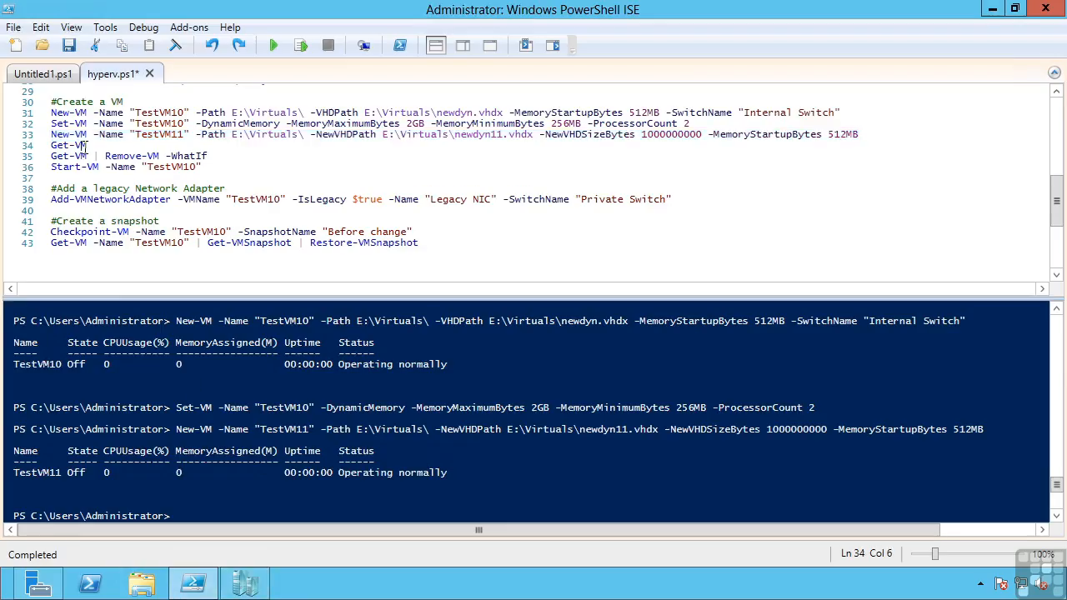
pyautogui.click(303, 47)
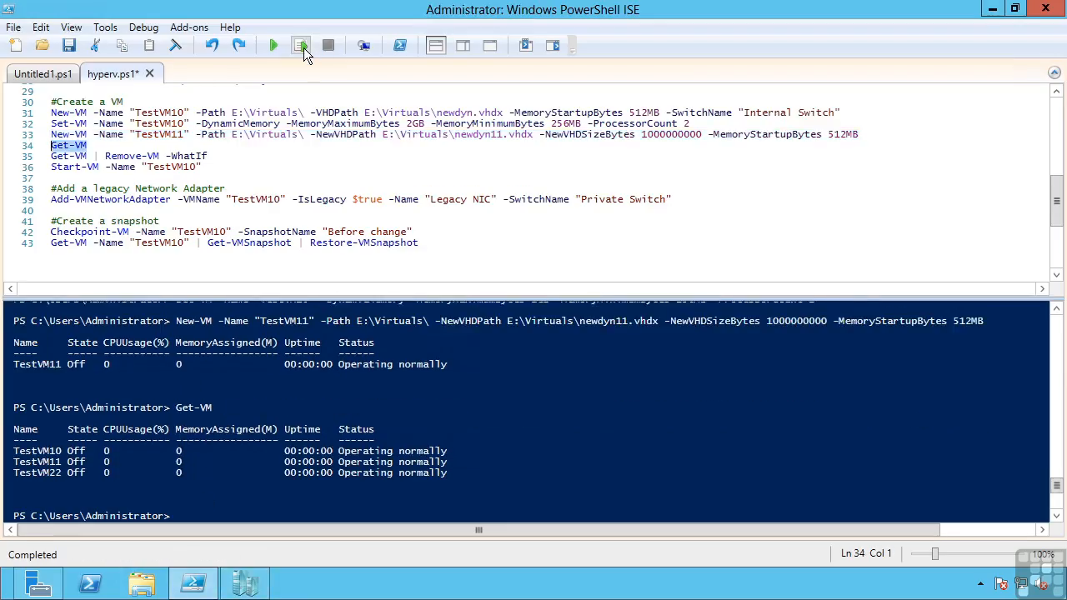
pyautogui.click(123, 156)
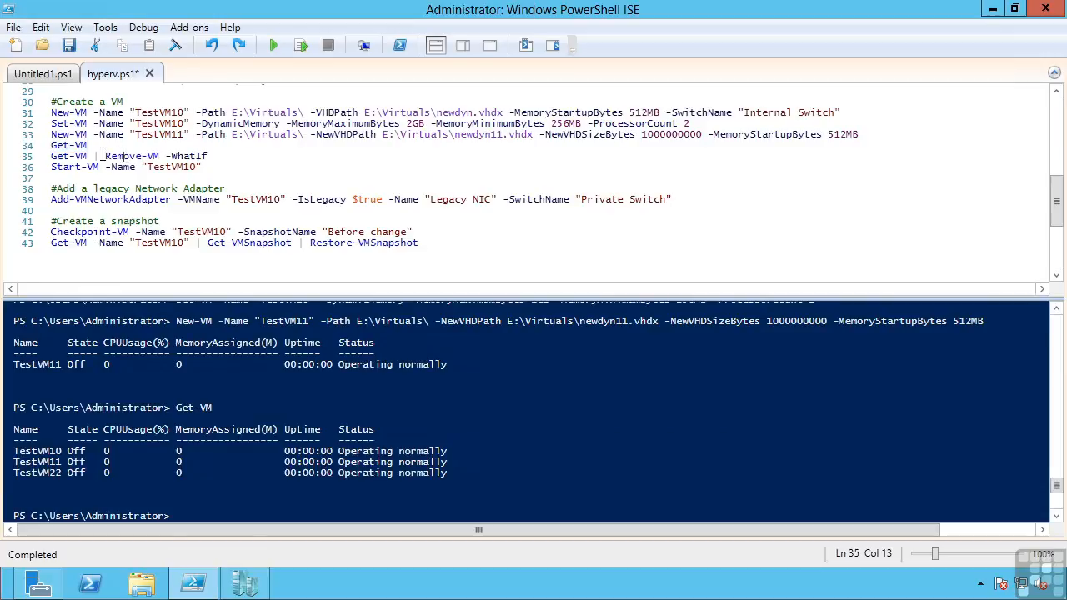
pyautogui.click(302, 44)
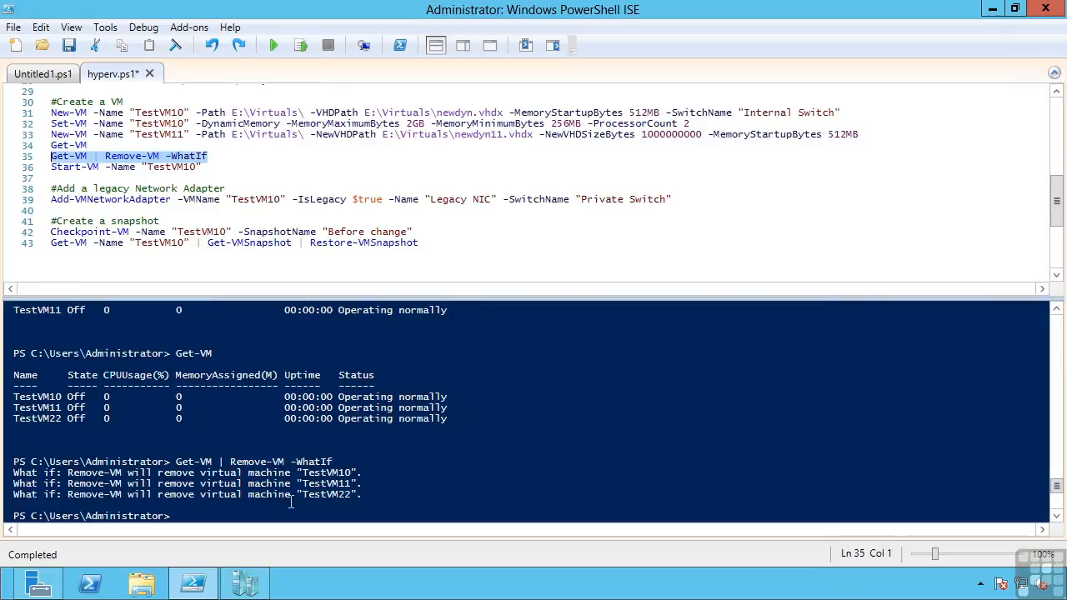
# - Run the Add-VMNetworkAdapter line adding a legacy adapter named Legacy NIC on the Private Switch to TestVM10
pyautogui.click(148, 157)
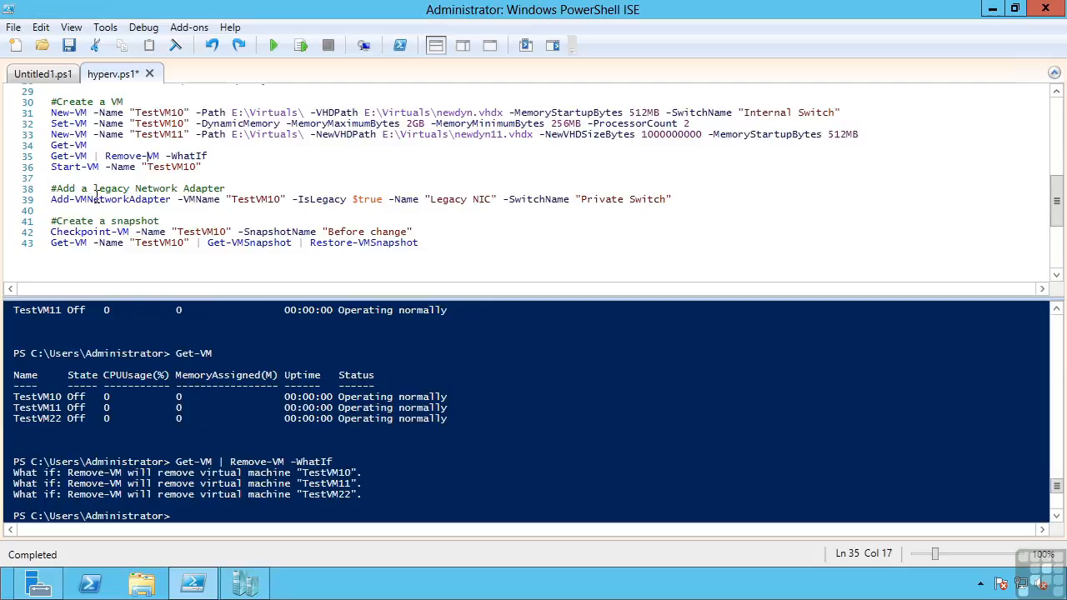
pyautogui.click(91, 199)
pyautogui.click(305, 45)
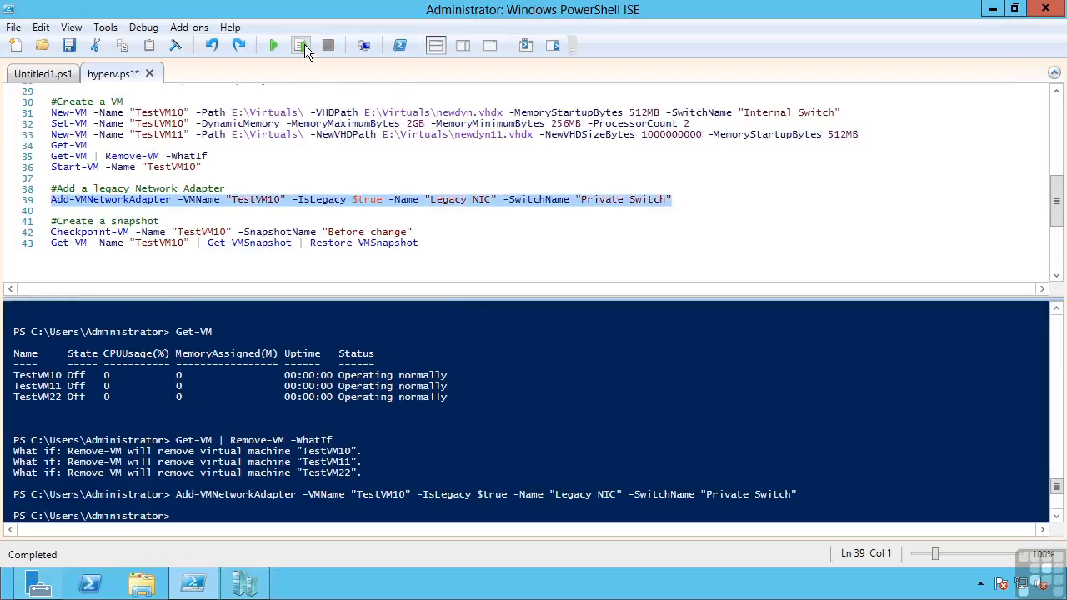
# - Switch to Hyper-V Manager and check the Network Adapter and Legacy NIC settings of TestVM10, then close them without saving
pyautogui.click(243, 585)
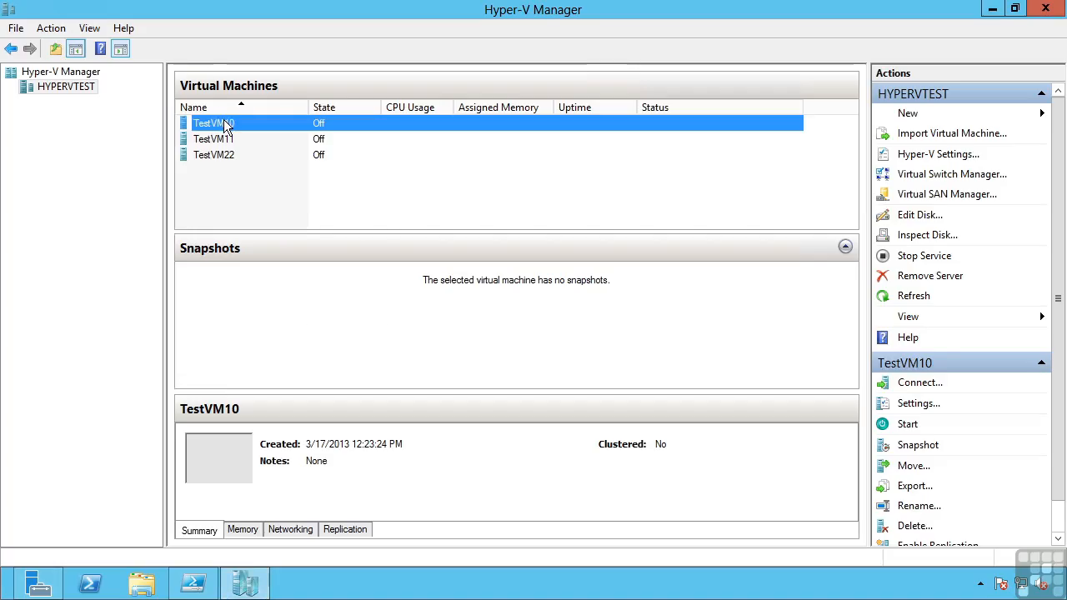
pyautogui.rightClick(224, 123)
pyautogui.click(258, 154)
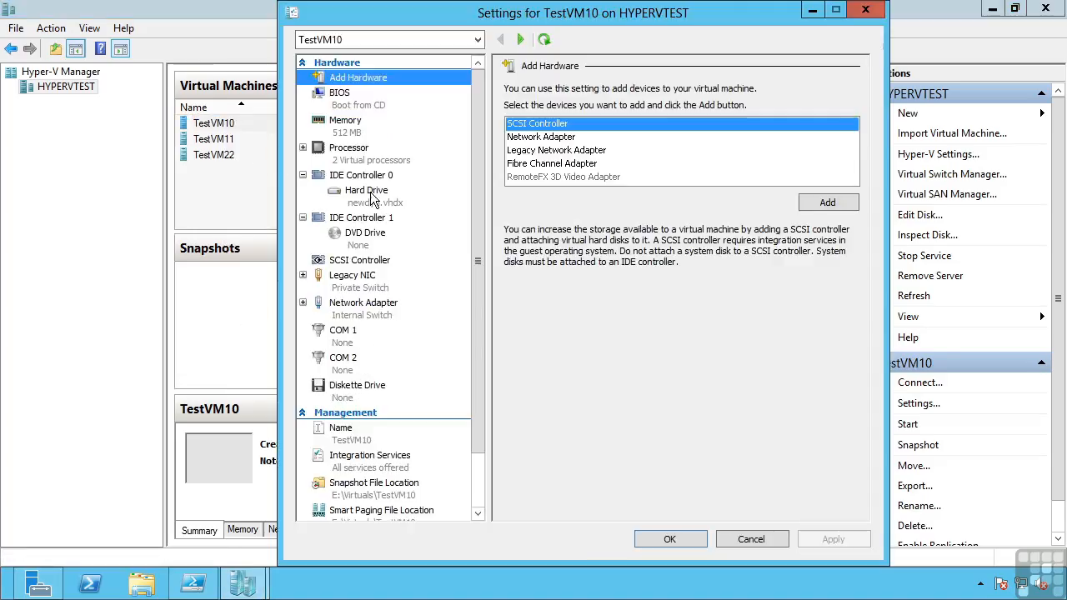
pyautogui.click(363, 305)
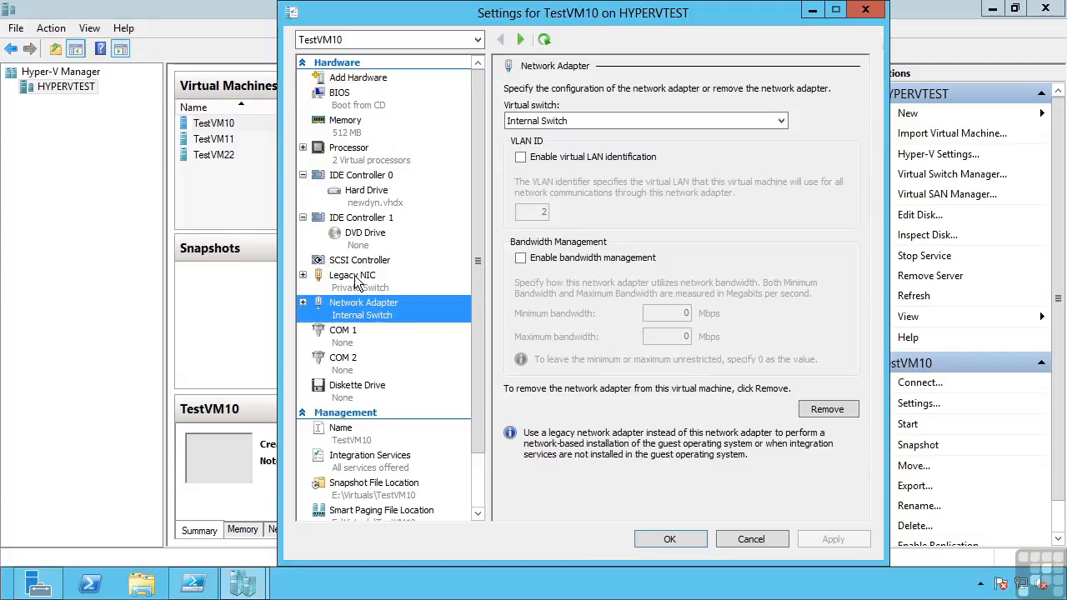
pyautogui.click(354, 282)
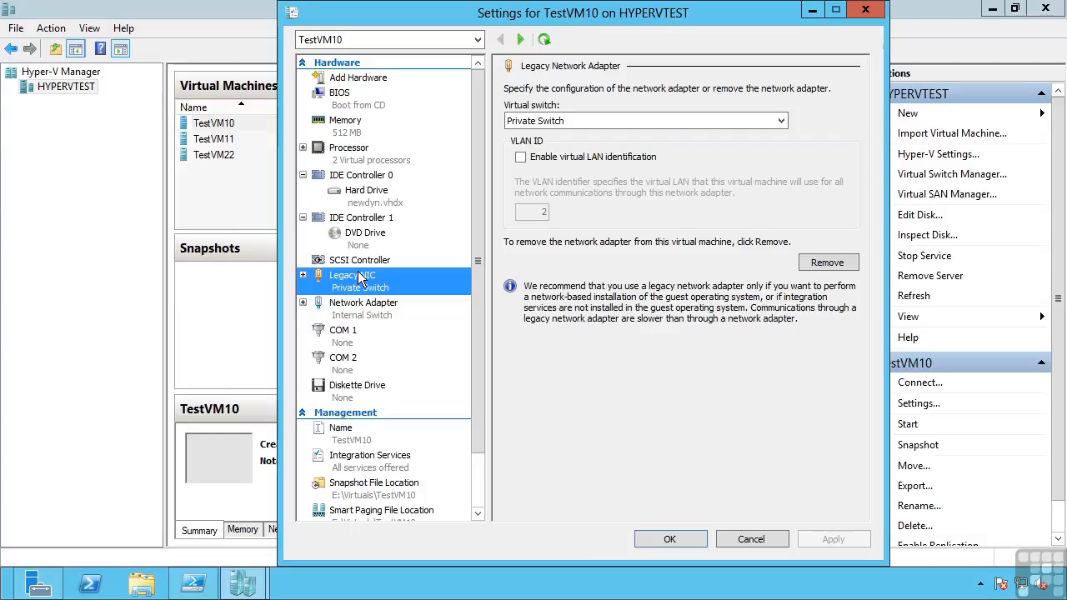
pyautogui.click(750, 540)
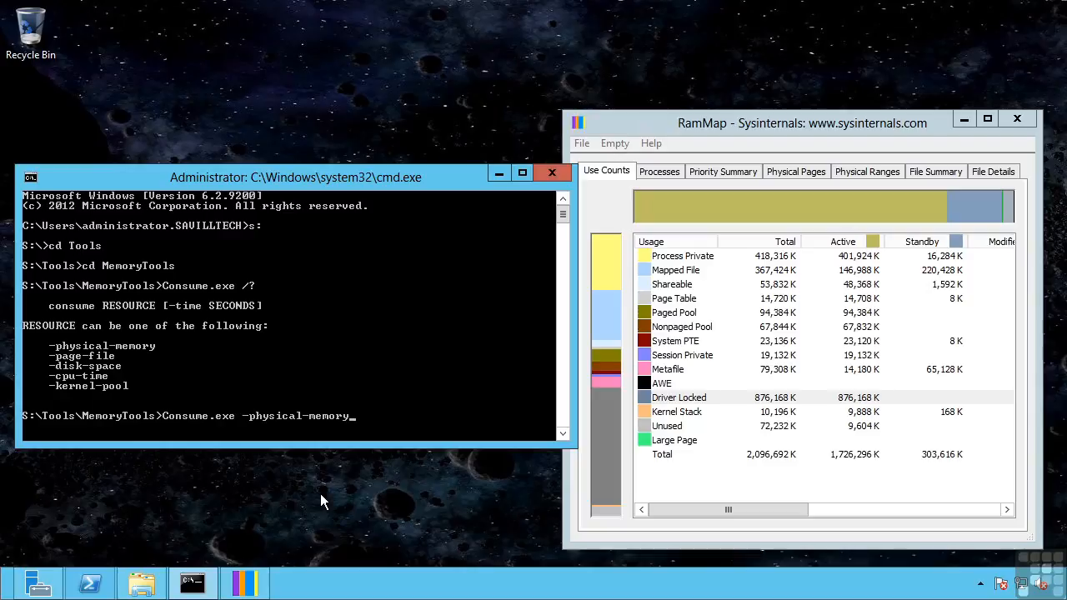
# - Open Device Manager in the Windows Server guest by running devmgmt.msc
pyautogui.press('super+r')
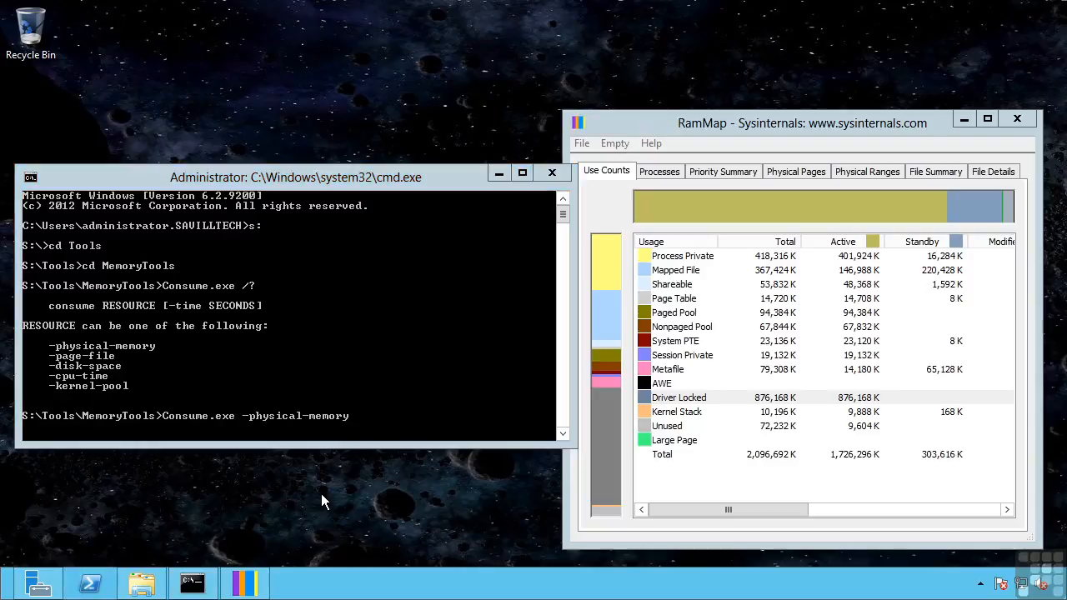
pyautogui.write('devmgmt.msc')
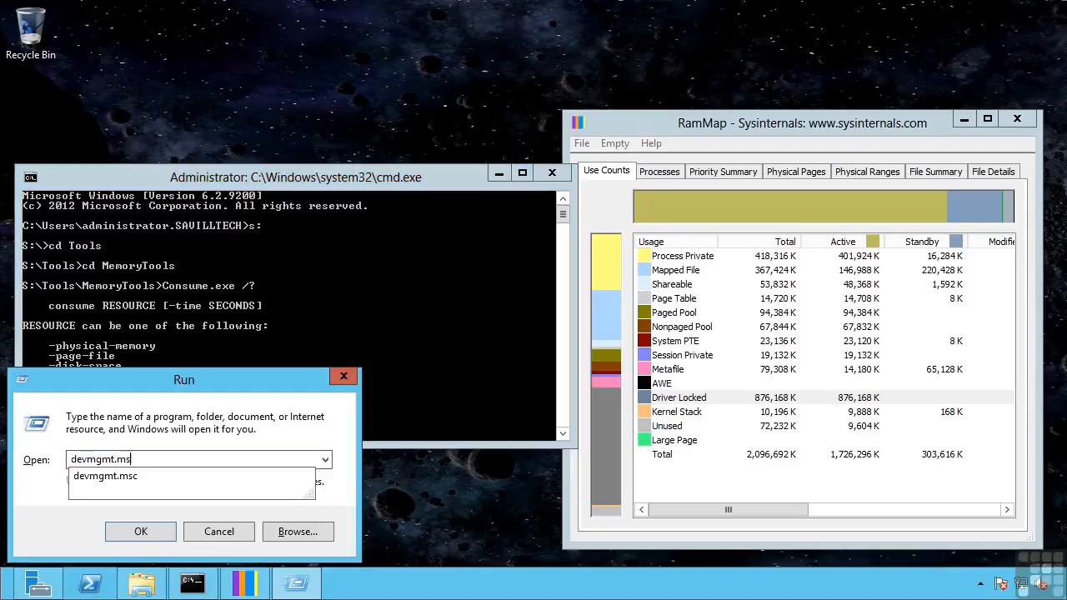
pyautogui.press('Return')
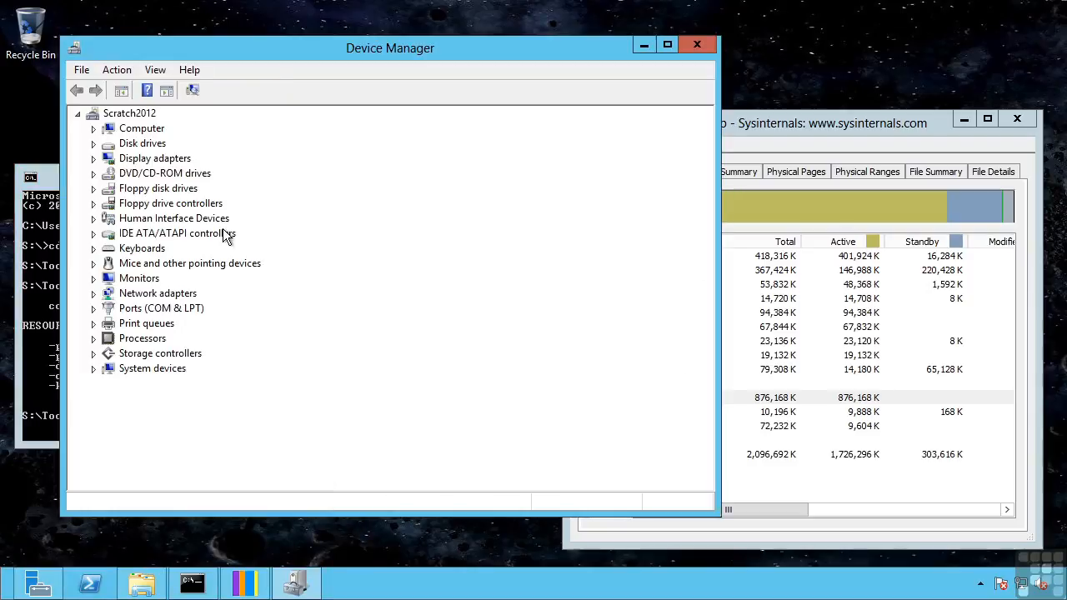
# - Examine the computer, IDE controller, network adapter, storage controller and mouse devices in Device Manager, then close it
pyautogui.click(94, 130)
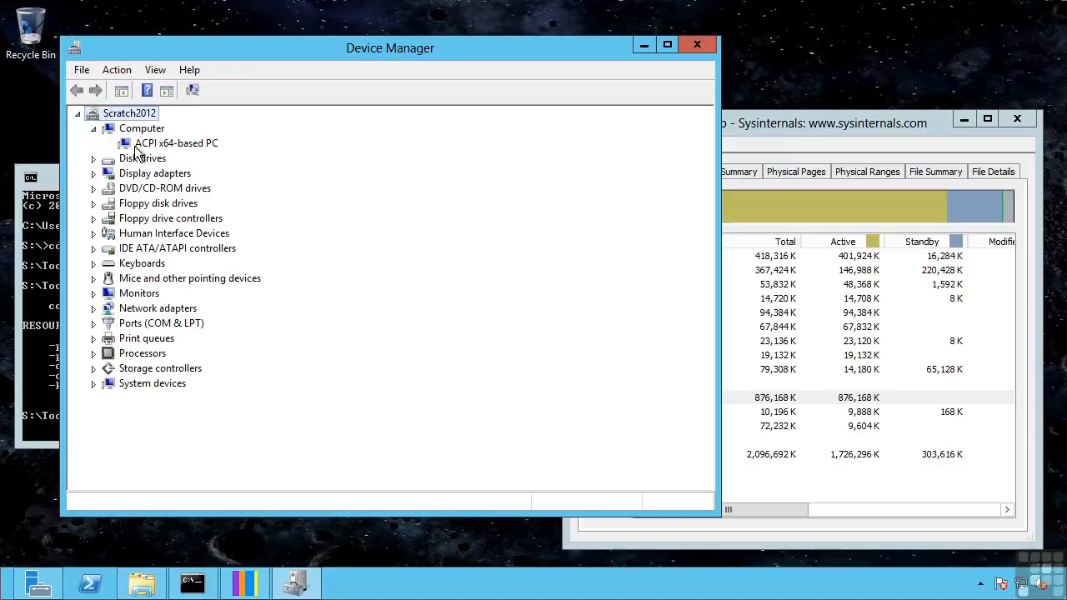
pyautogui.click(94, 248)
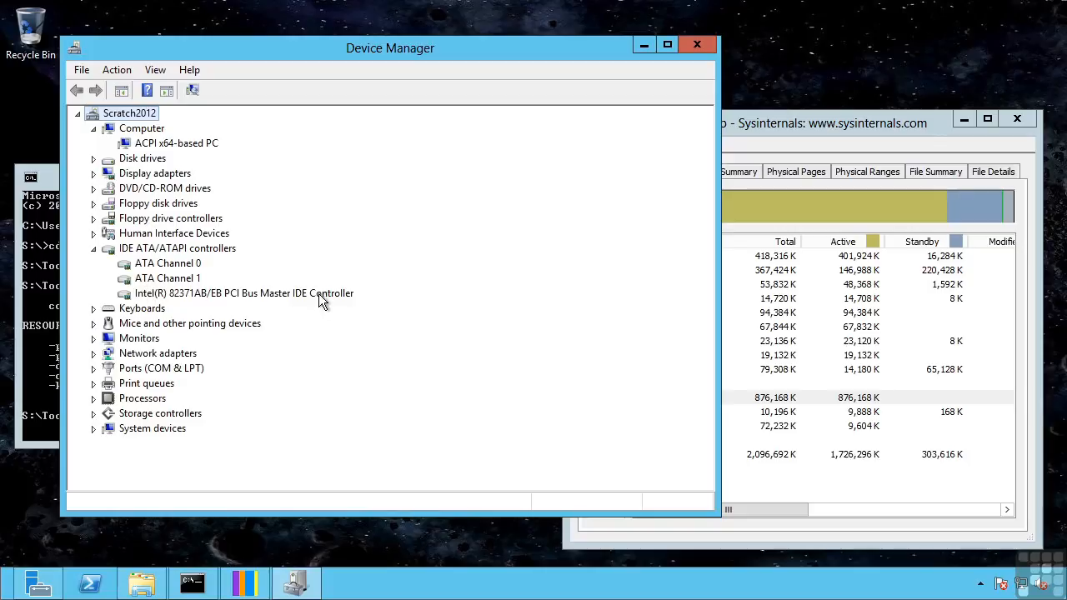
pyautogui.click(94, 353)
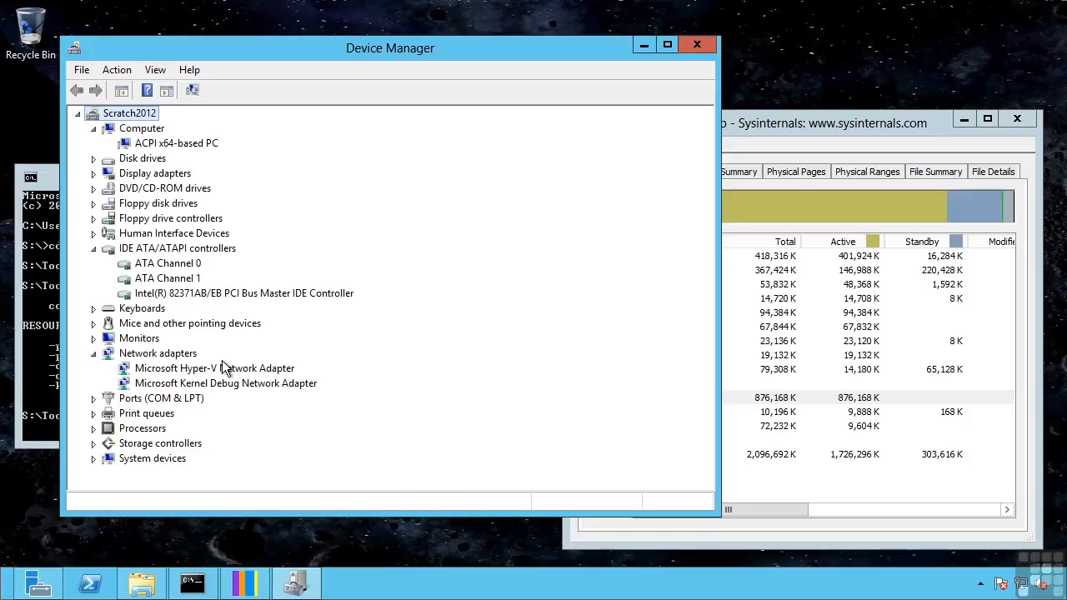
pyautogui.click(93, 444)
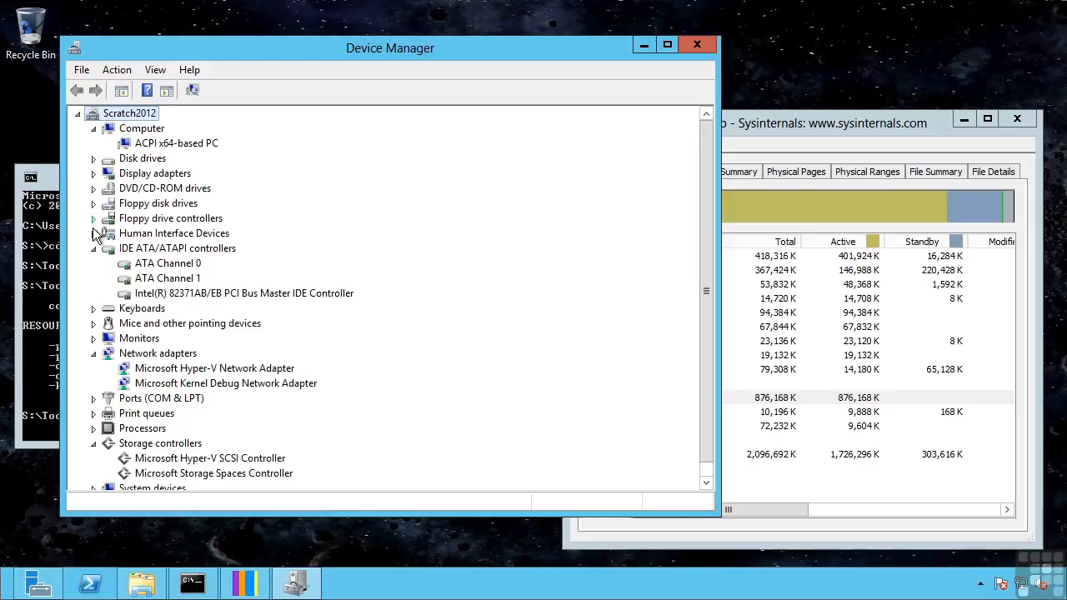
pyautogui.click(93, 324)
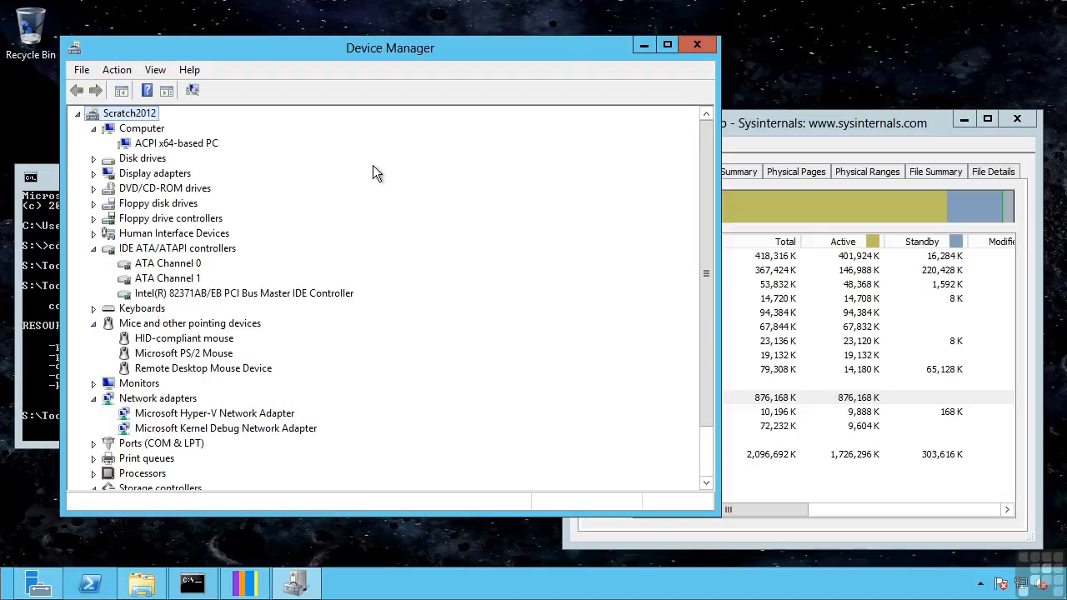
pyautogui.click(695, 42)
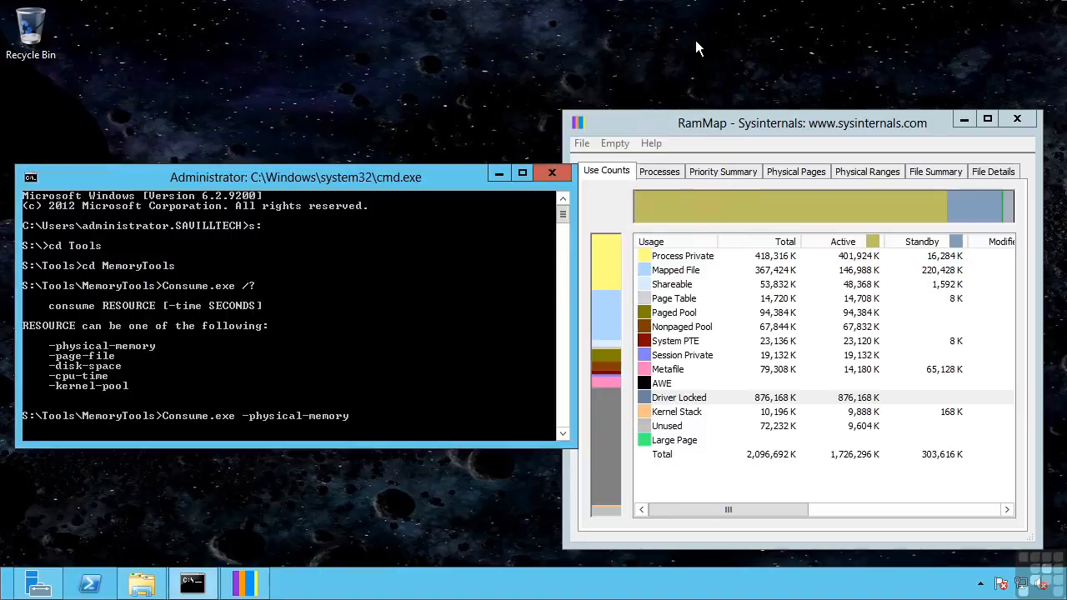